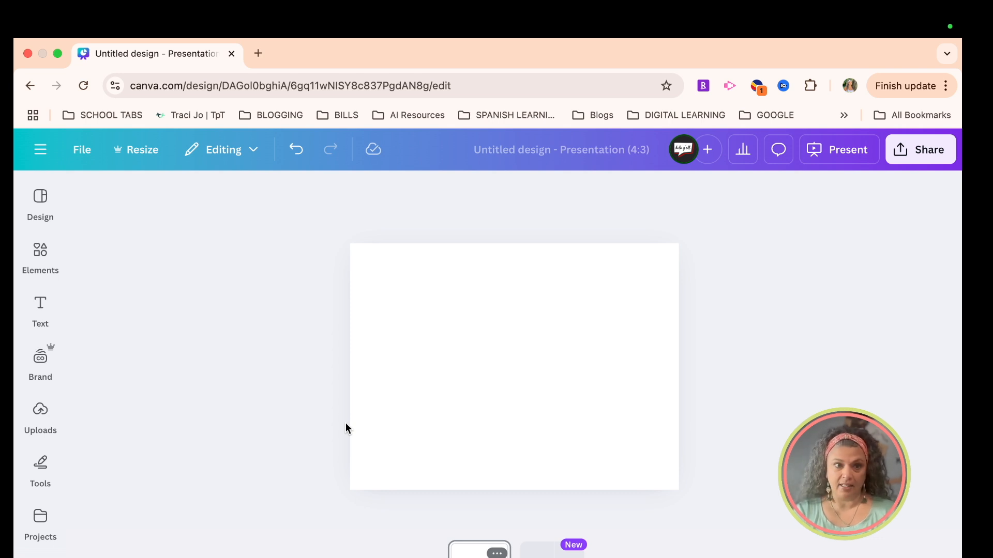
Step: Add the smiling turtle and the dabbing turtle graphics from the turtle element search results to the page
left_click(42, 254)
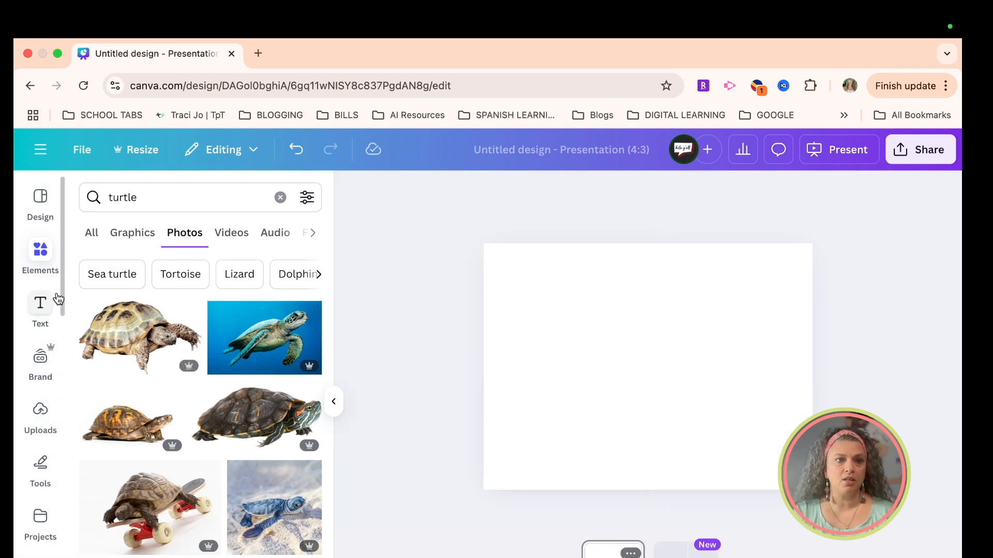
left_click(93, 234)
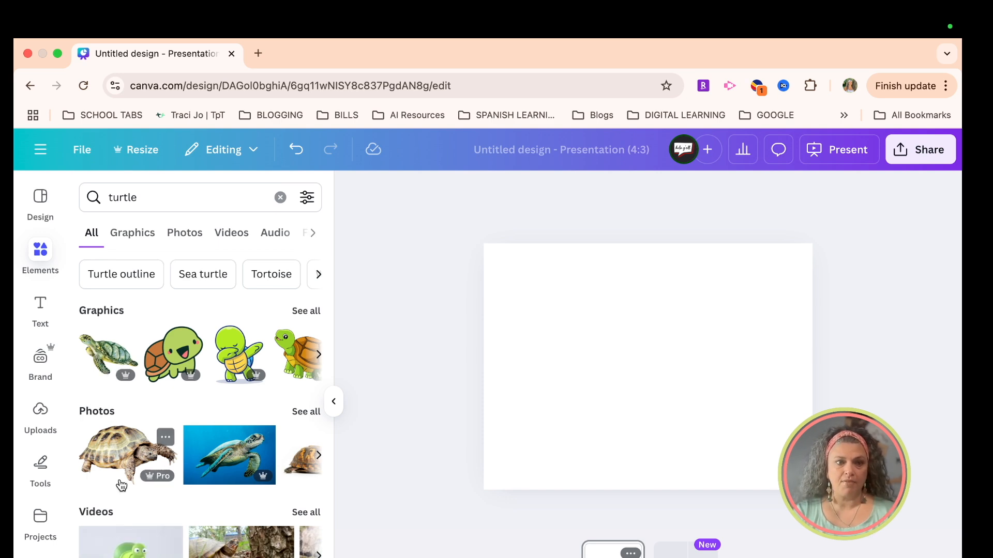
scroll(122, 522, "down", 4)
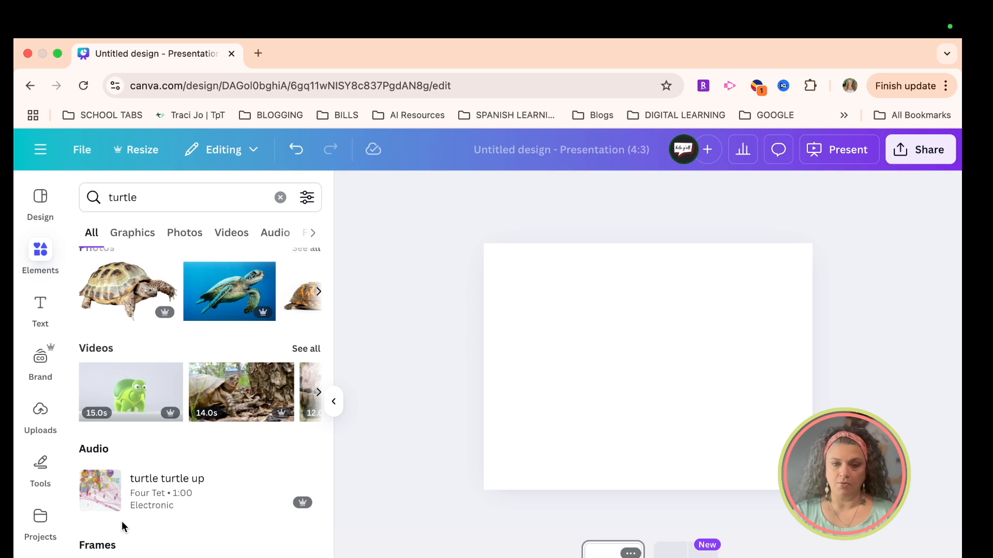
scroll(122, 521, "up", 3)
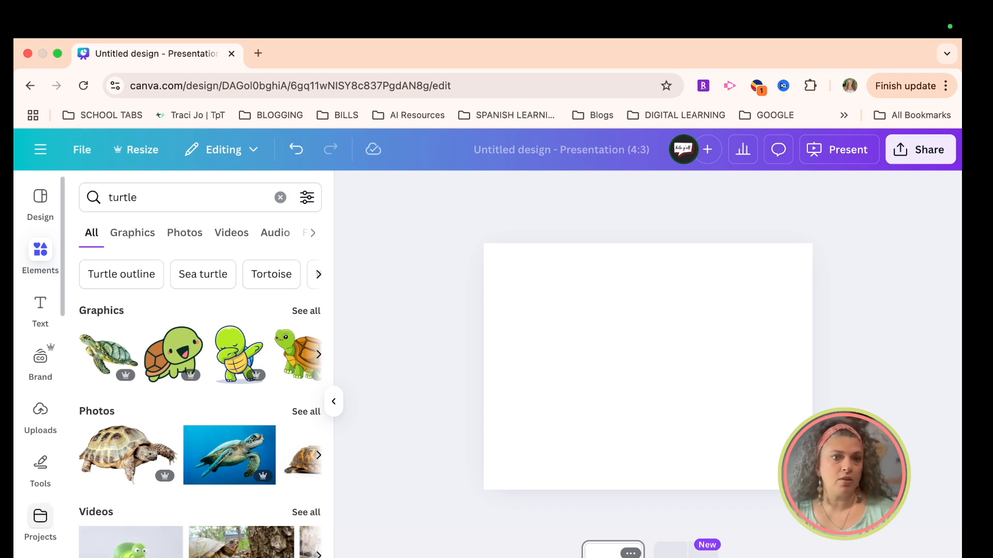
left_click(174, 360)
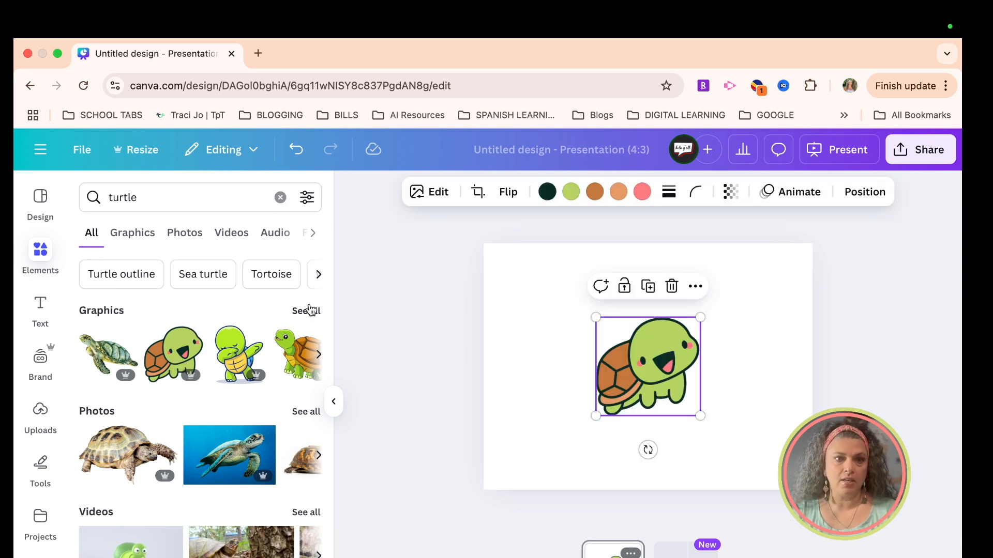
left_click_drag(237, 364, 532, 321)
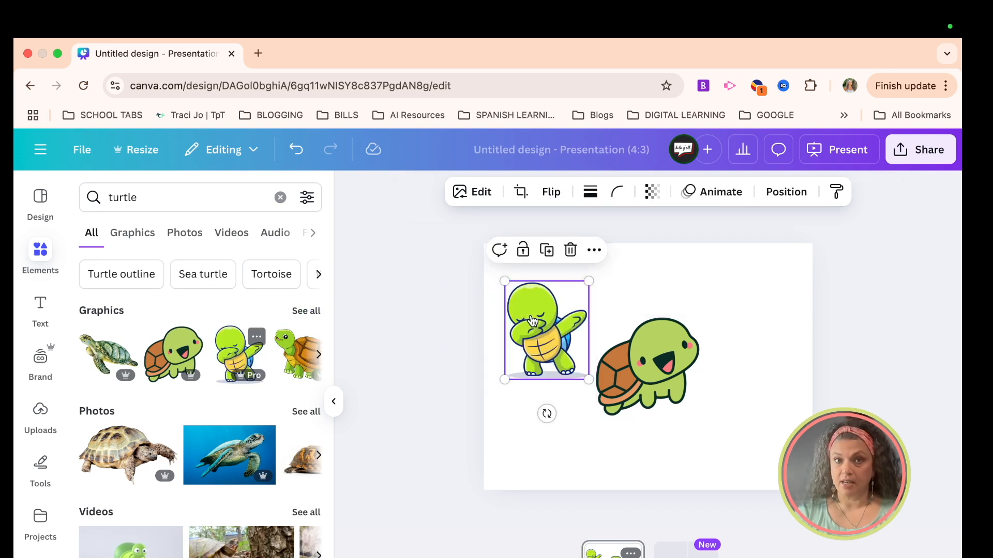
Step: Add the stock photo of a turtle riding a skateboard to the page and shrink it
left_click(190, 239)
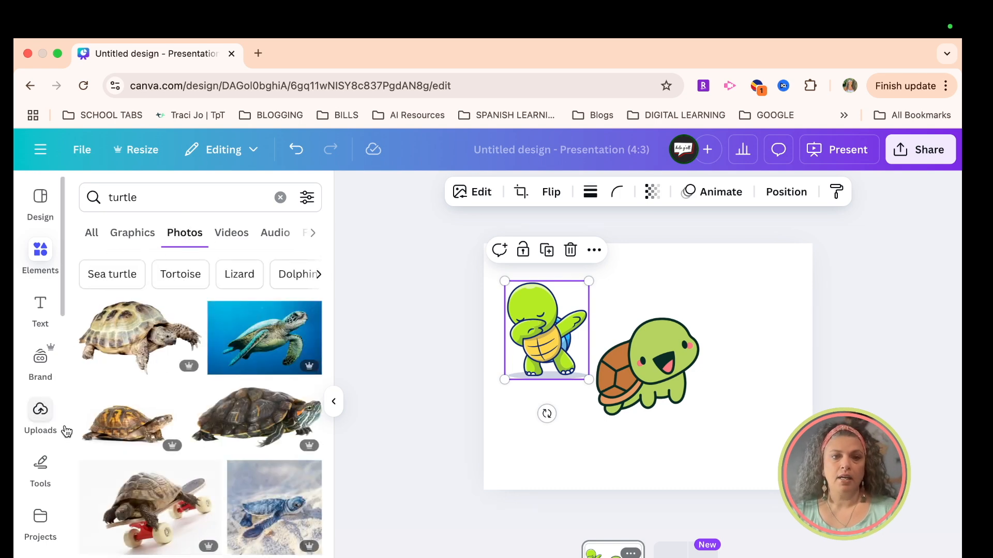
scroll(172, 498, "down", 15)
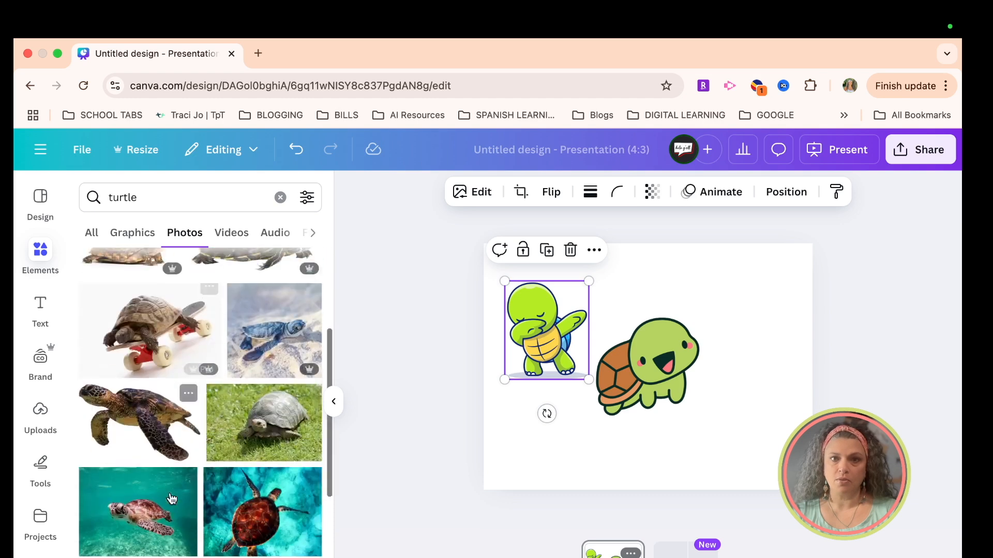
scroll(169, 492, "up", 15)
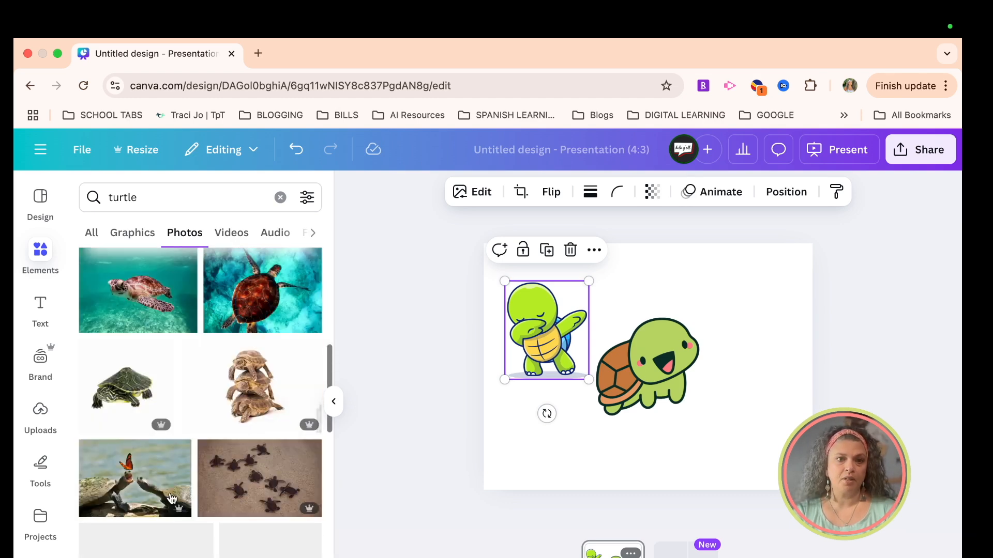
left_click_drag(135, 483, 621, 364)
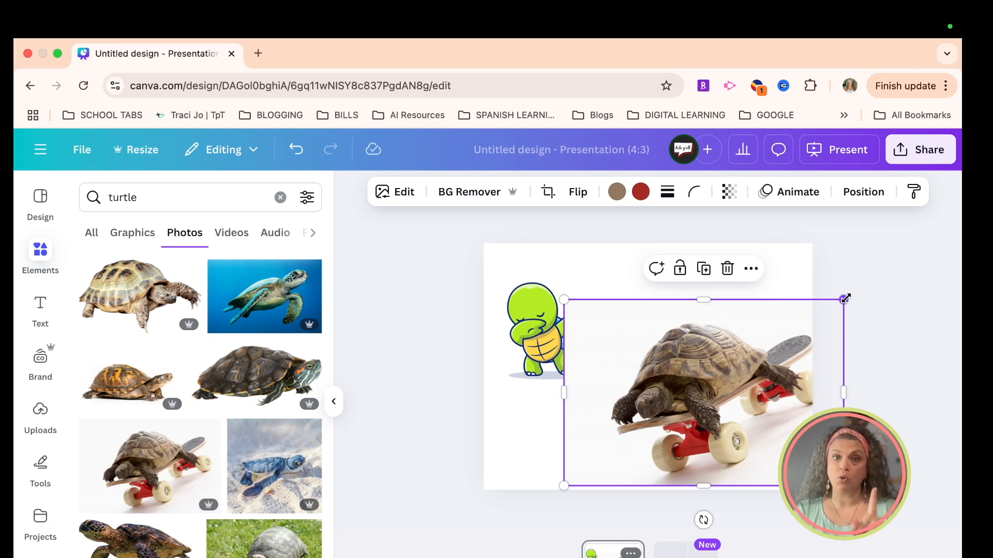
left_click_drag(845, 298, 681, 409)
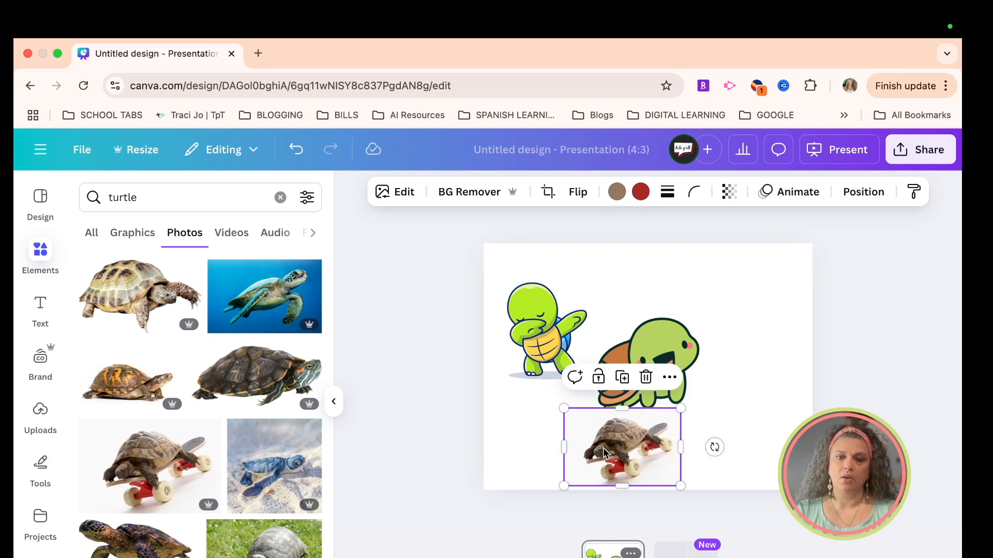
Step: Arrange the turtles in the page's corners: skateboard photo lower right, smaller smiling turtle lower left, dabbing turtle upper right
left_click_drag(603, 454, 722, 450)
left_click_drag(641, 369, 574, 413)
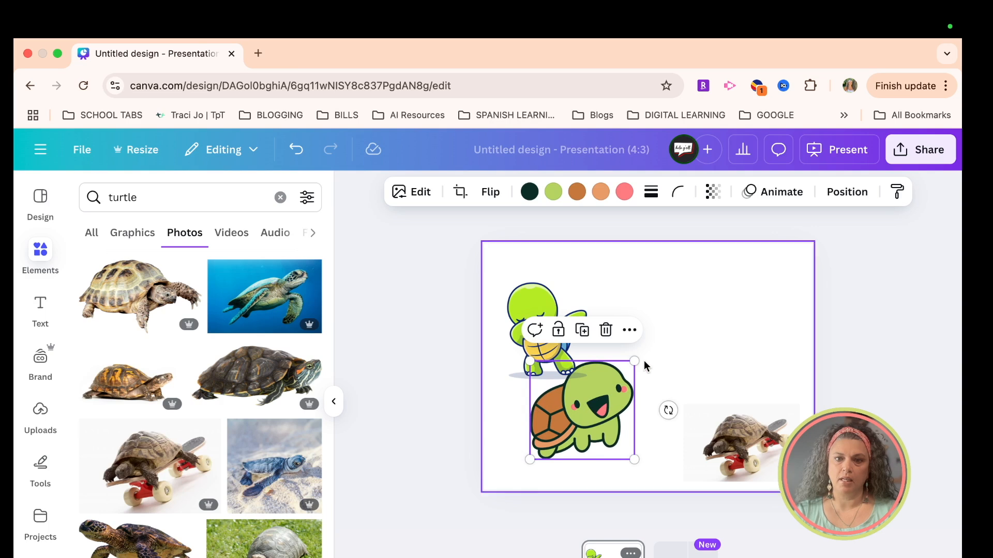
left_click_drag(635, 360, 599, 391)
left_click_drag(570, 431, 546, 445)
left_click_drag(566, 335, 772, 306)
mouse_move(715, 353)
left_mouse_down()
mouse_move(723, 345)
mouse_move(680, 390)
mouse_move(715, 353)
left_mouse_up()
left_click(723, 440)
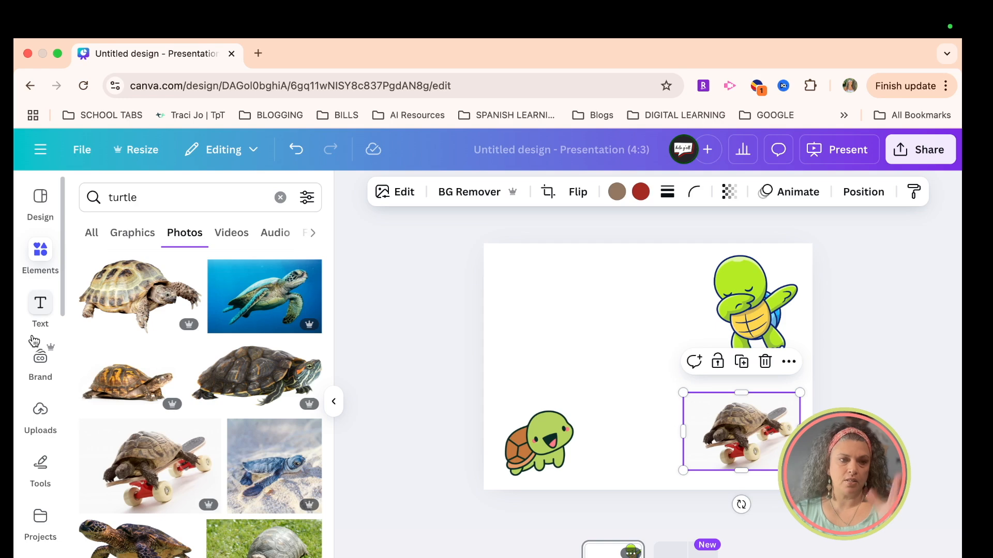
Step: Browse the uploaded media, add the image of the turtle in red glasses, and shrink it into the page's upper-left corner
left_click(45, 423)
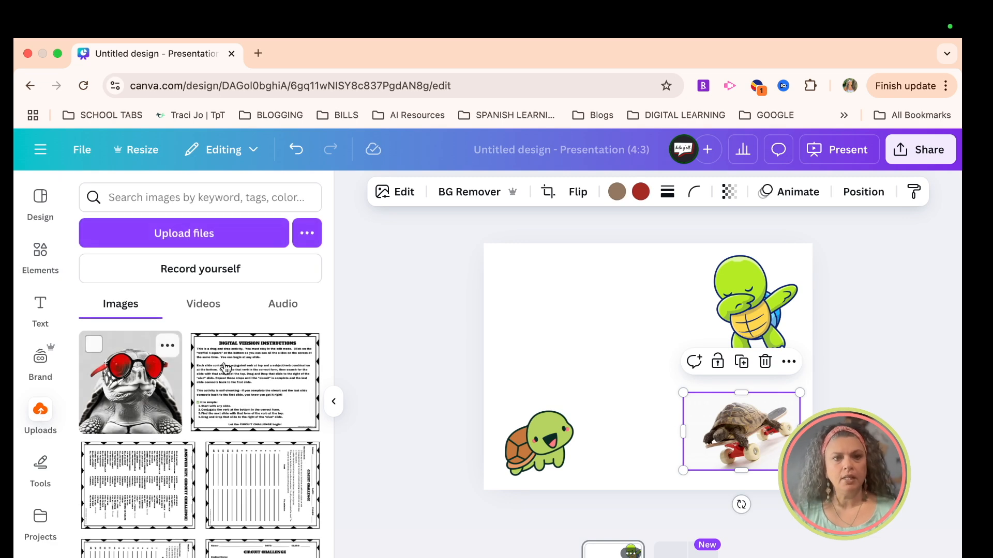
scroll(195, 500, "down", 10)
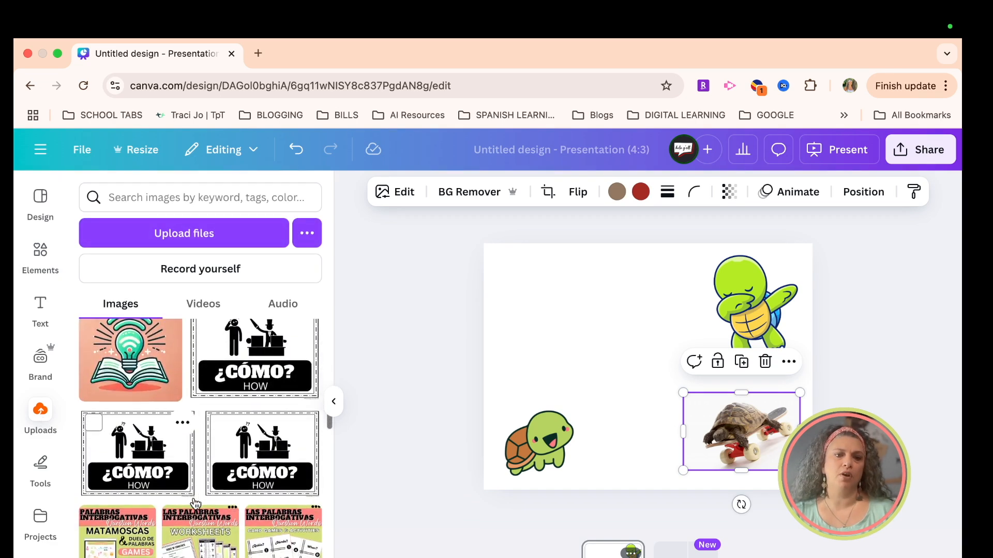
scroll(196, 504, "up", 10)
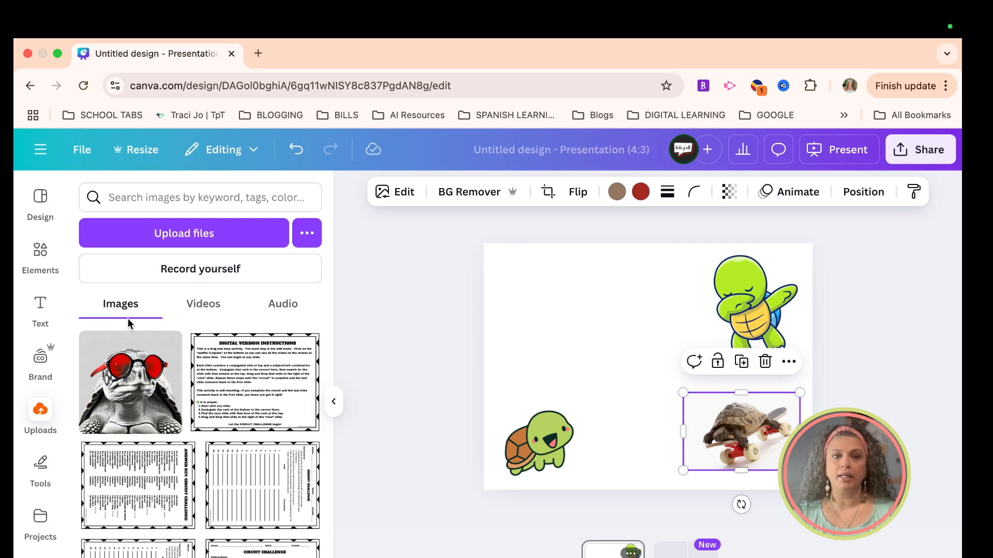
left_click(205, 307)
left_click(284, 307)
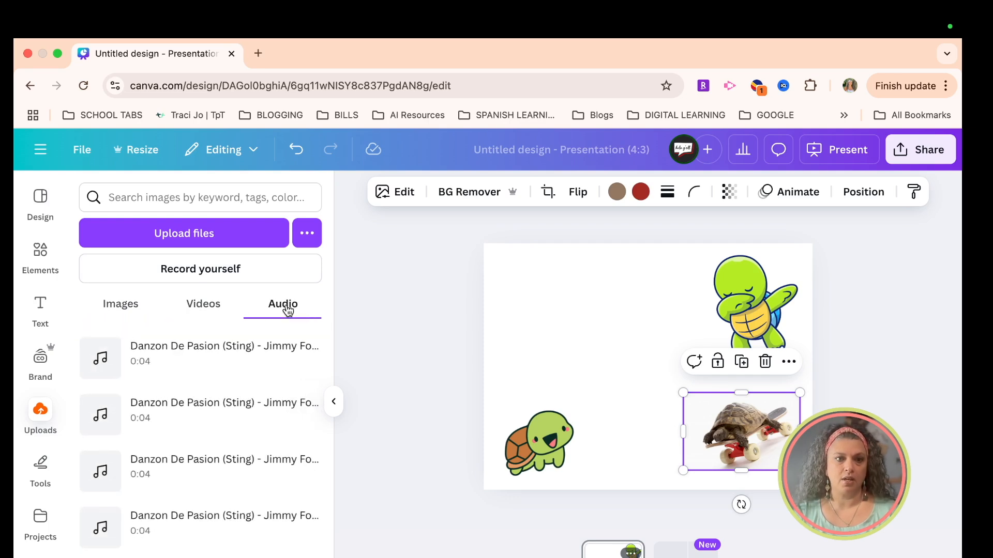
left_click(122, 309)
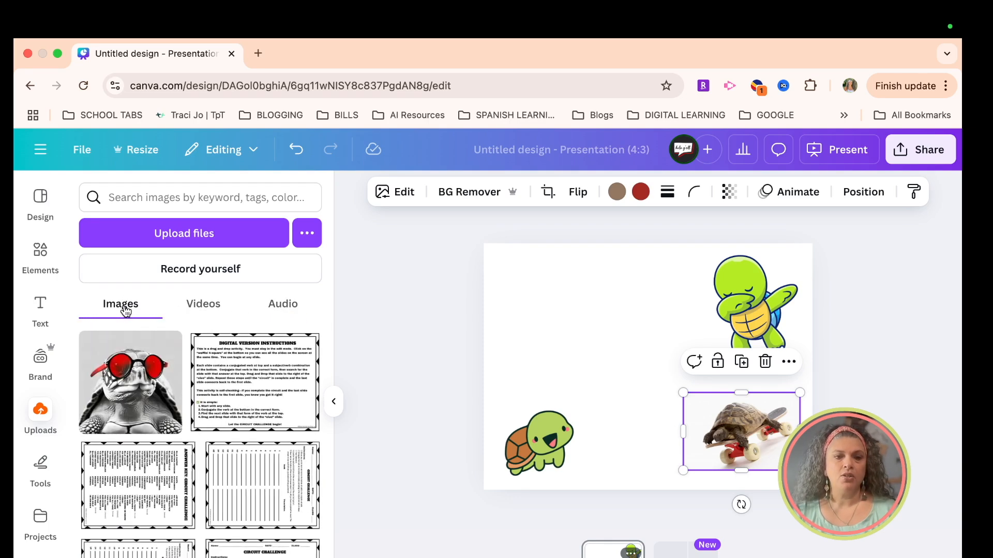
left_click(138, 405)
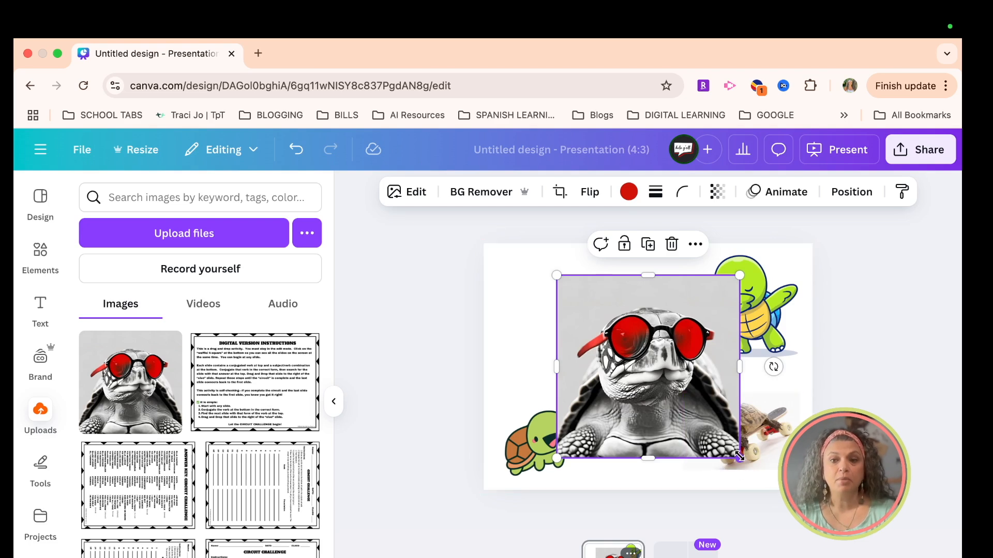
left_click_drag(740, 457, 559, 331)
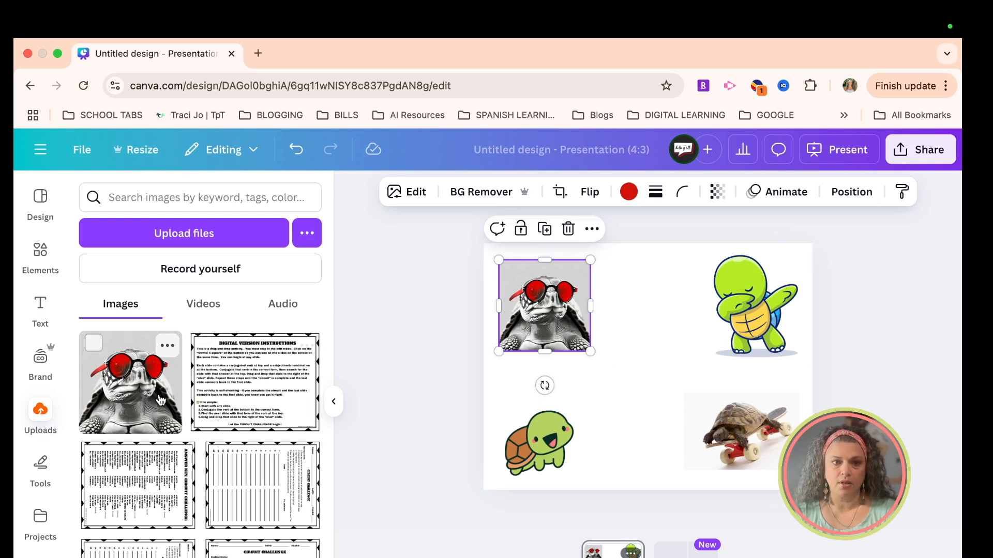
Step: Place a second copy of the red-glasses turtle image near the page's centre and delete it
left_click_drag(150, 402, 664, 374)
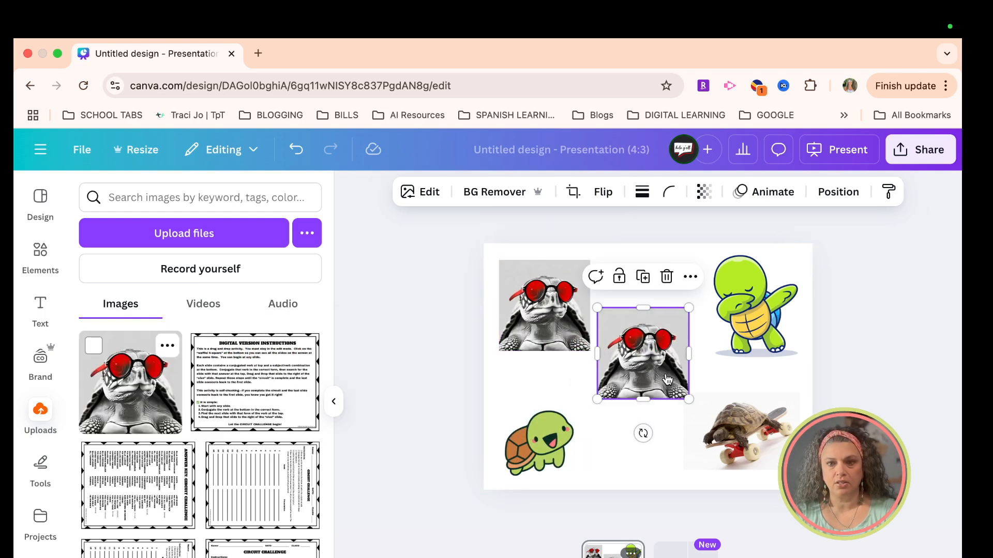
left_click(667, 277)
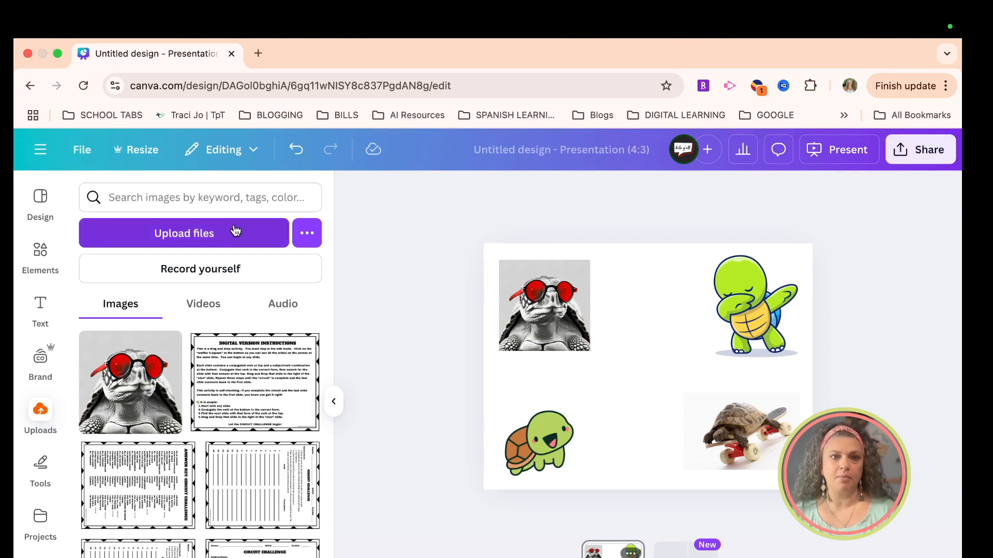
Step: Upload "TEACHology logo .png" from the Downloads folder and place it near the centre of the page
left_click(193, 237)
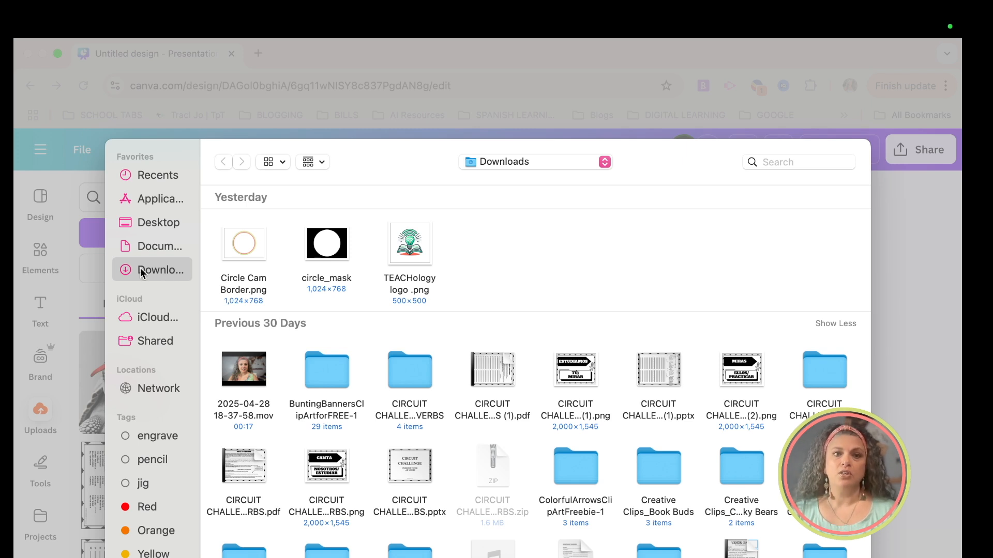
left_click(418, 247)
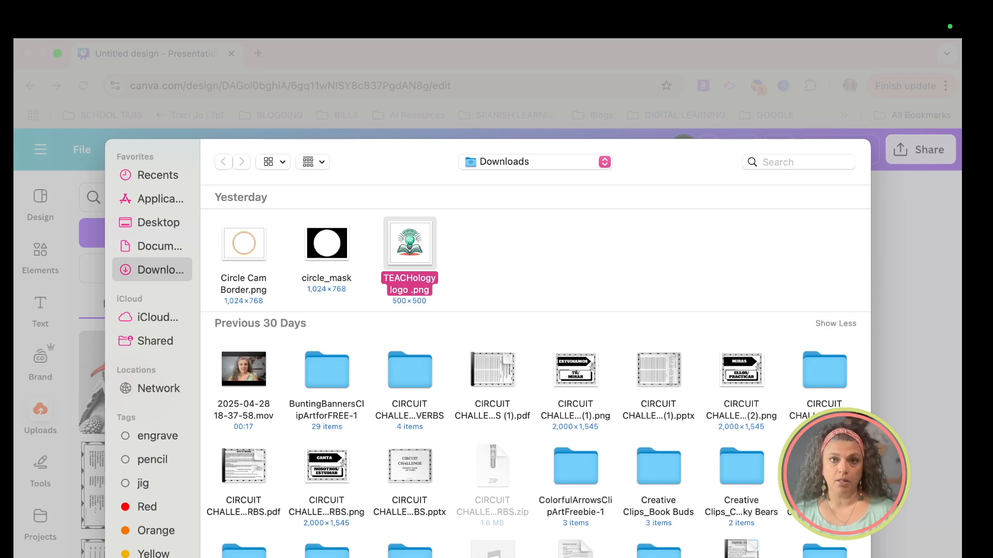
double_click(409, 244)
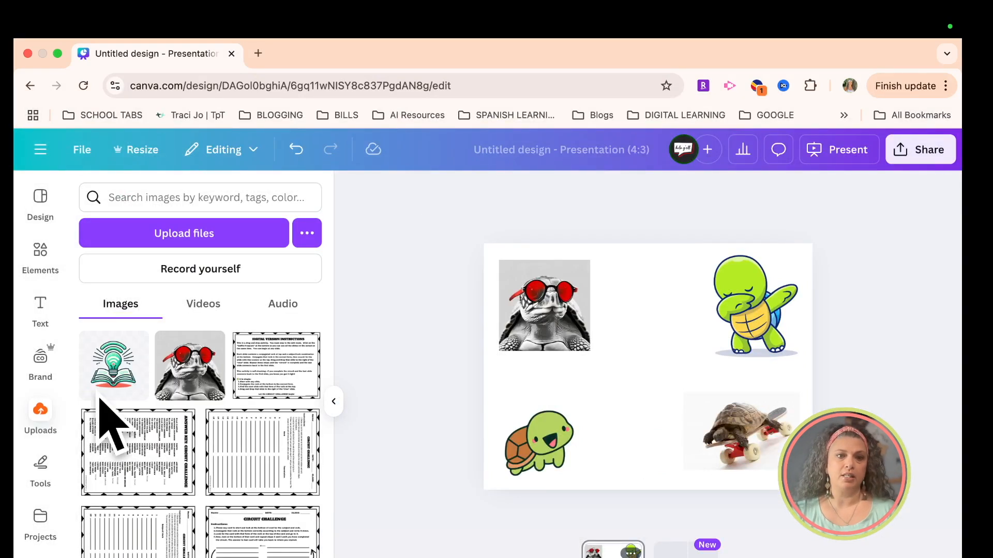
left_click(126, 384)
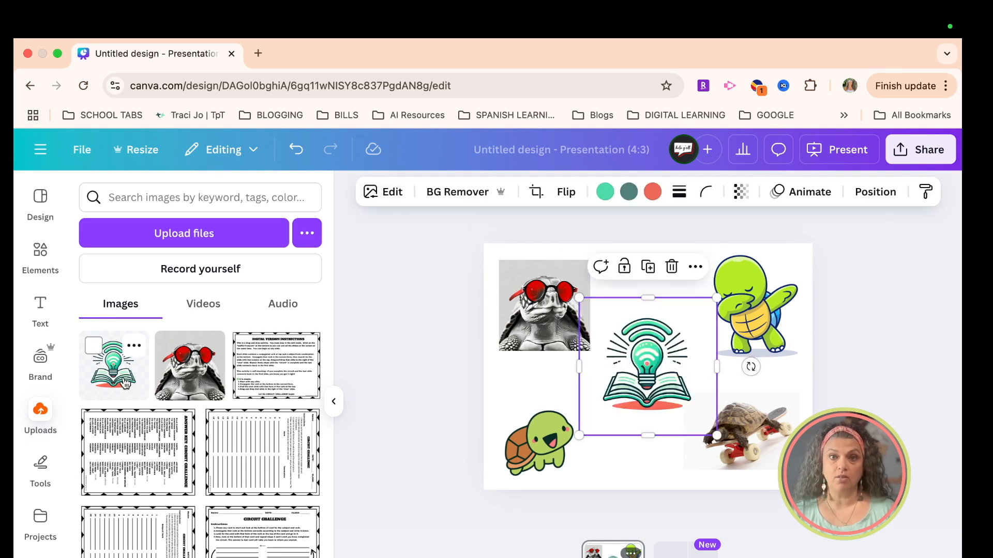
left_click(656, 486)
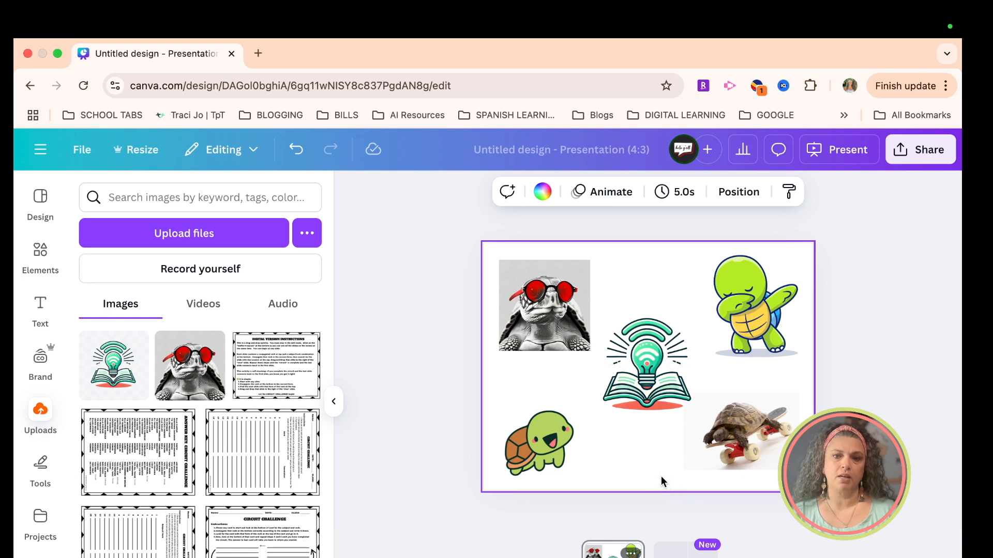
left_click_drag(642, 405, 640, 425)
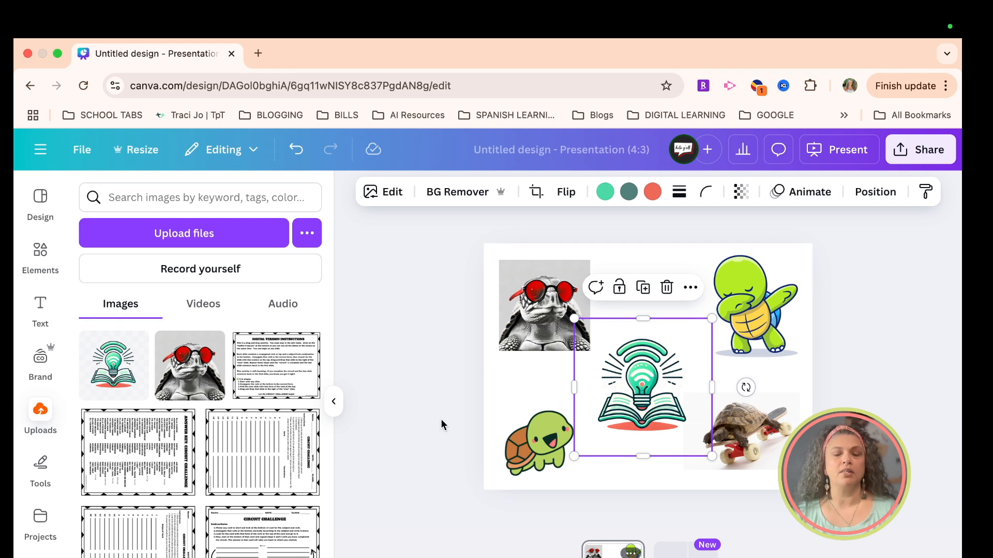
Step: Import the five-person group photo from the connected Facebook account and enlarge it over most of the page
left_click(307, 239)
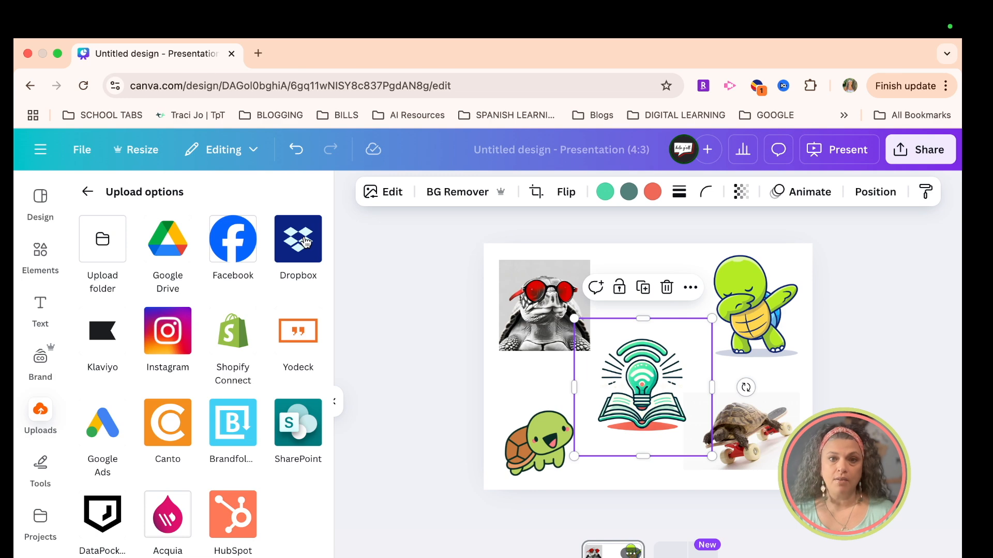
left_click(236, 250)
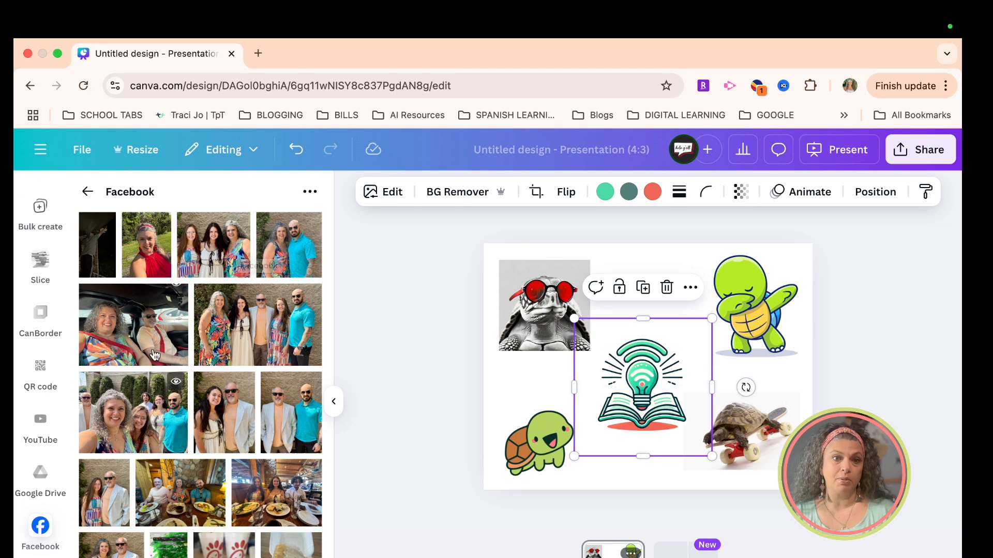
left_click(252, 331)
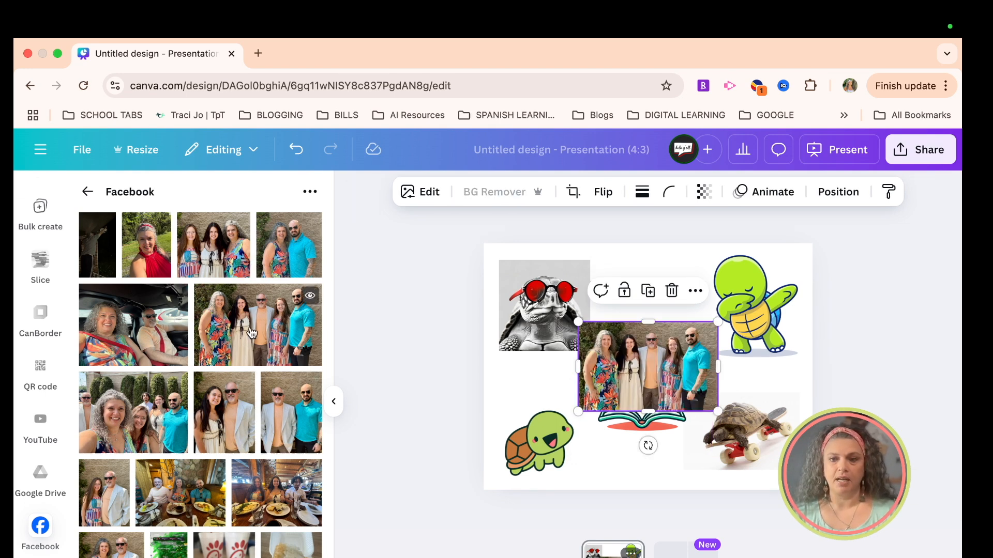
left_click_drag(578, 411, 508, 456)
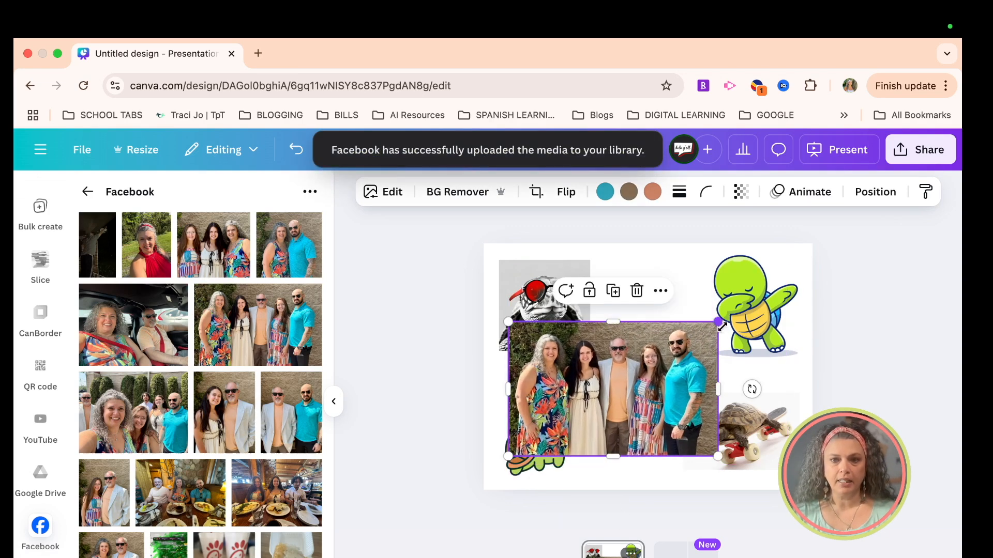
left_click_drag(718, 324, 787, 277)
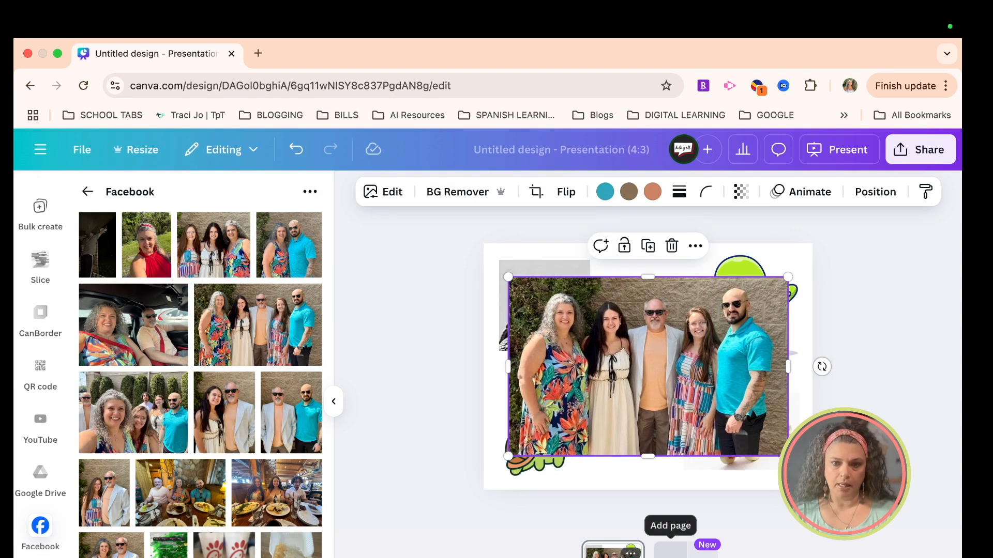
Step: Add a second page to the presentation and move the five-person group photo onto it from the first page
left_click(670, 549)
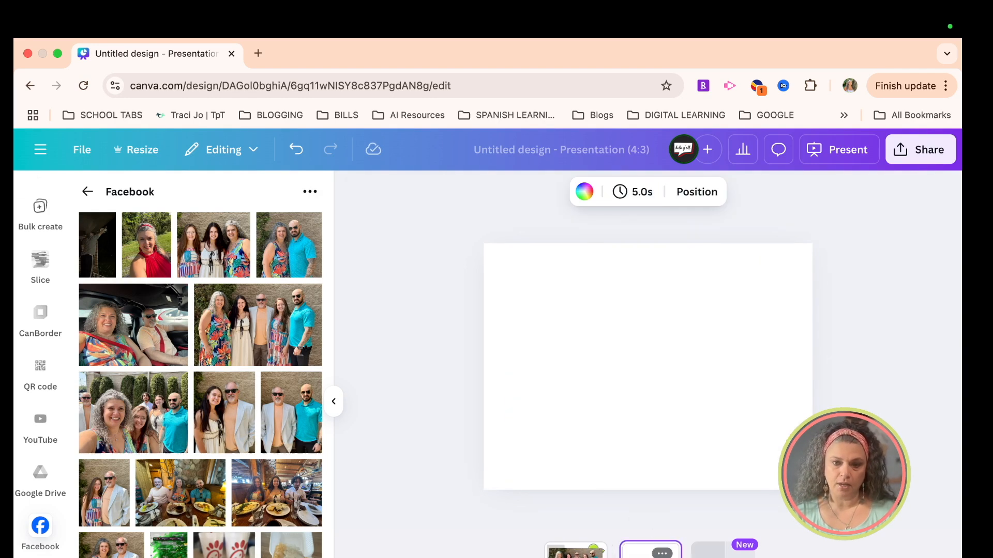
left_click(576, 551)
left_click(628, 365)
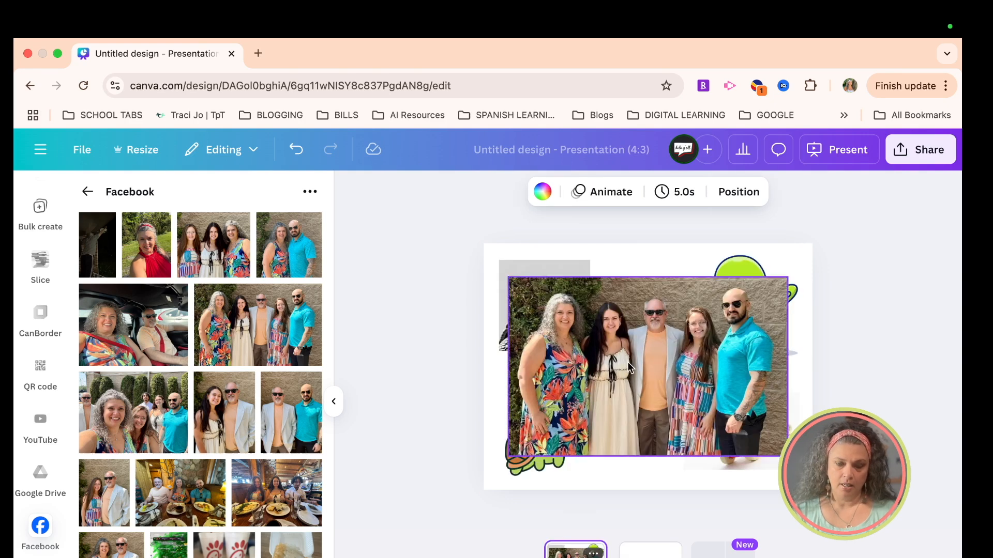
left_click_drag(628, 364, 650, 551)
left_click(650, 552)
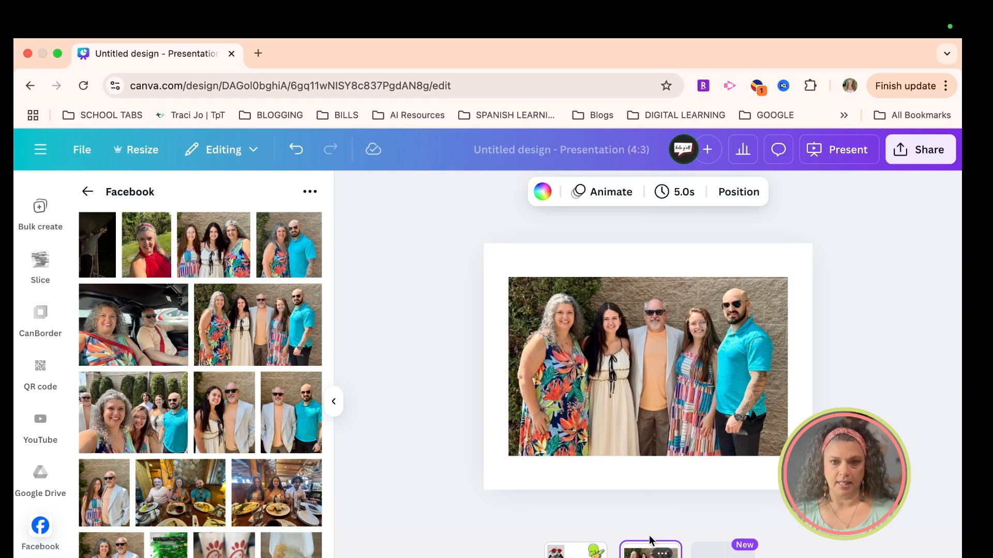
Step: Enlarge the group photo slightly, crop its edges while keeping all five people in frame, and centre it on the page
left_click(618, 377)
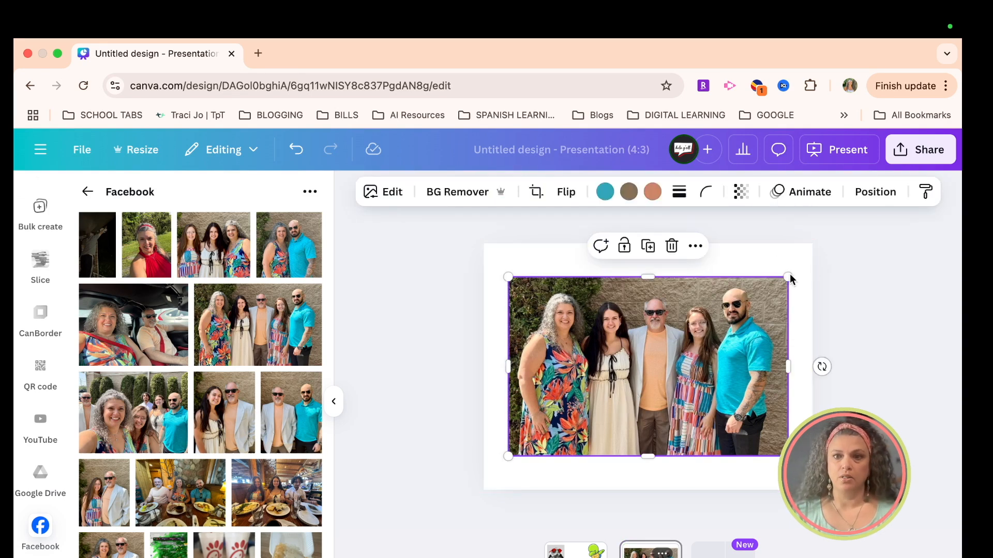
mouse_move(788, 277)
left_mouse_down()
mouse_move(733, 333)
mouse_move(776, 282)
mouse_move(758, 292)
mouse_move(789, 270)
left_mouse_up()
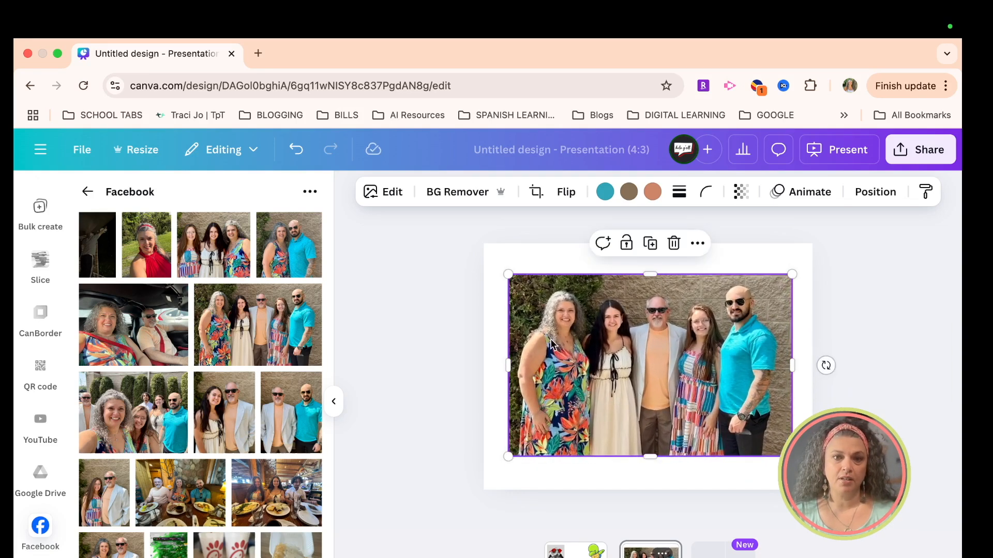
left_click_drag(507, 367, 589, 373)
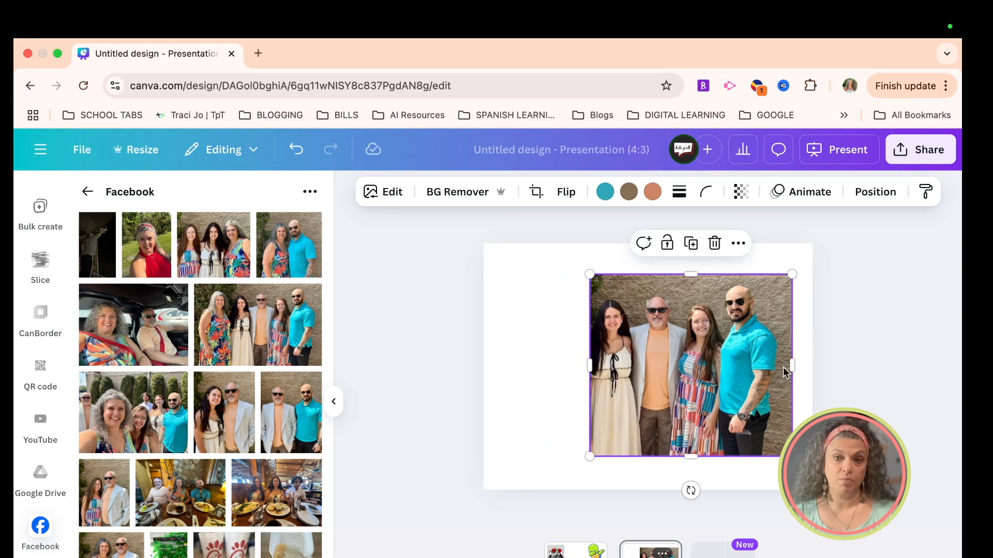
left_click_drag(790, 367, 770, 367)
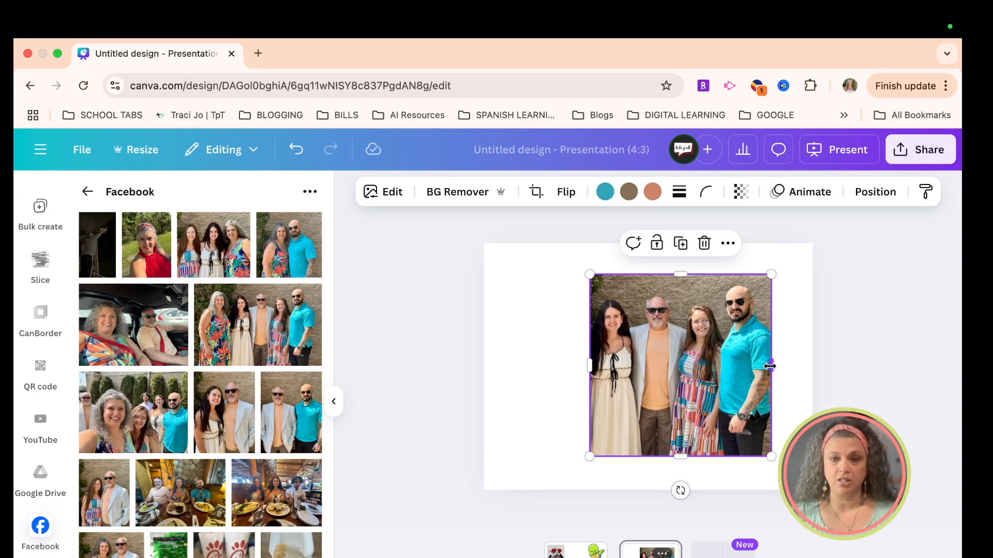
left_click_drag(680, 457, 680, 437)
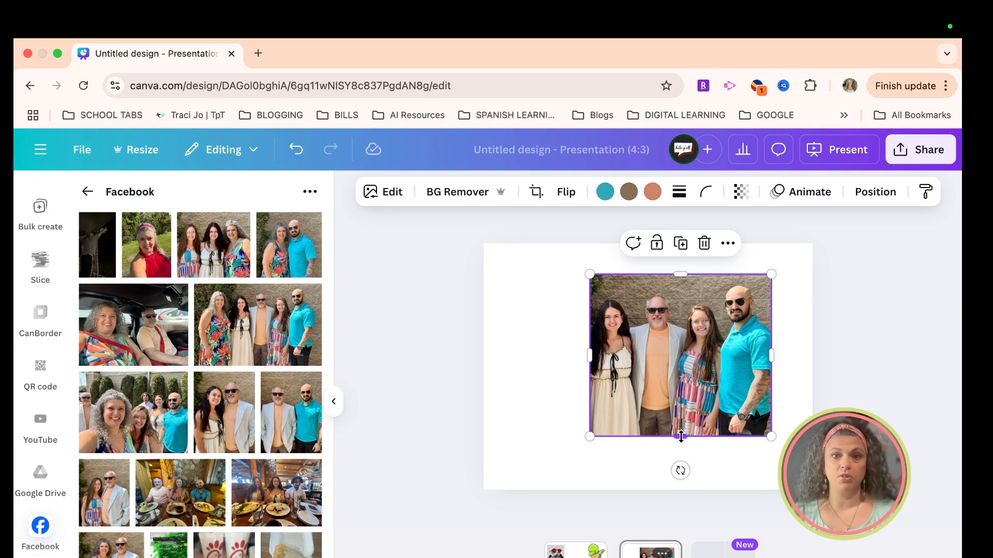
left_click_drag(586, 353, 521, 356)
mouse_move(675, 353)
left_mouse_down()
mouse_move(673, 373)
mouse_move(674, 365)
left_mouse_up()
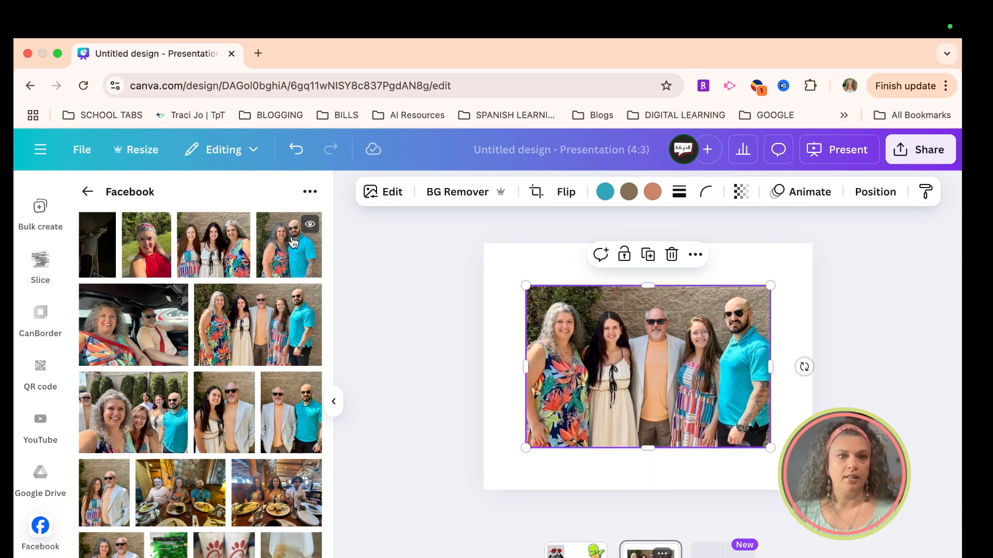
Step: Import the solid blue doodle border from the Creative Clips_Rainbow Doodle Border folder in the connected Google Drive
left_click(87, 192)
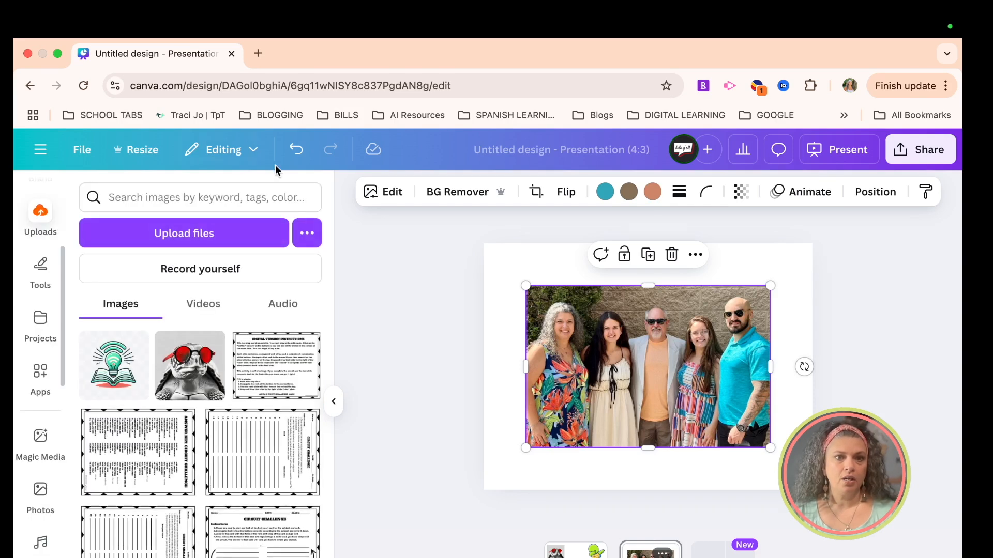
left_click(307, 239)
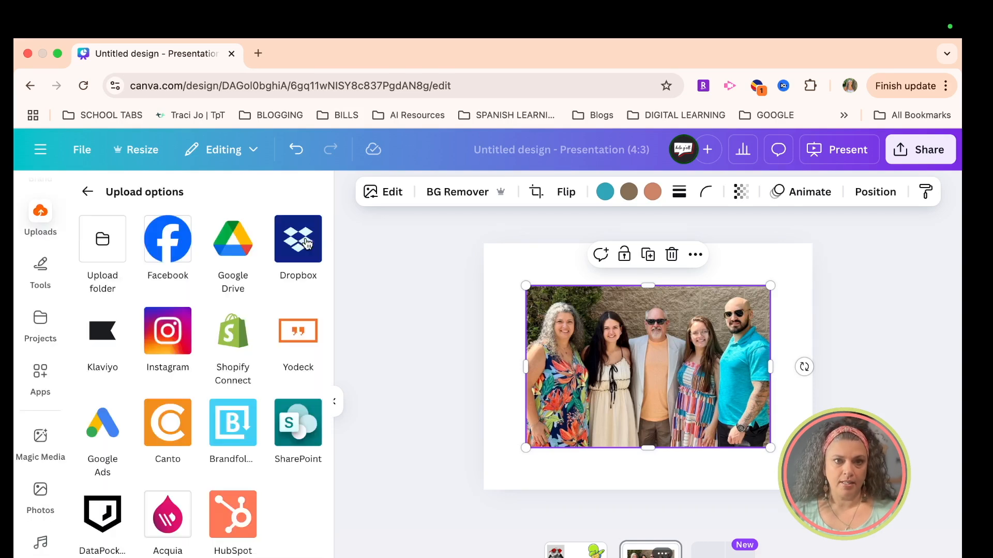
left_click(232, 260)
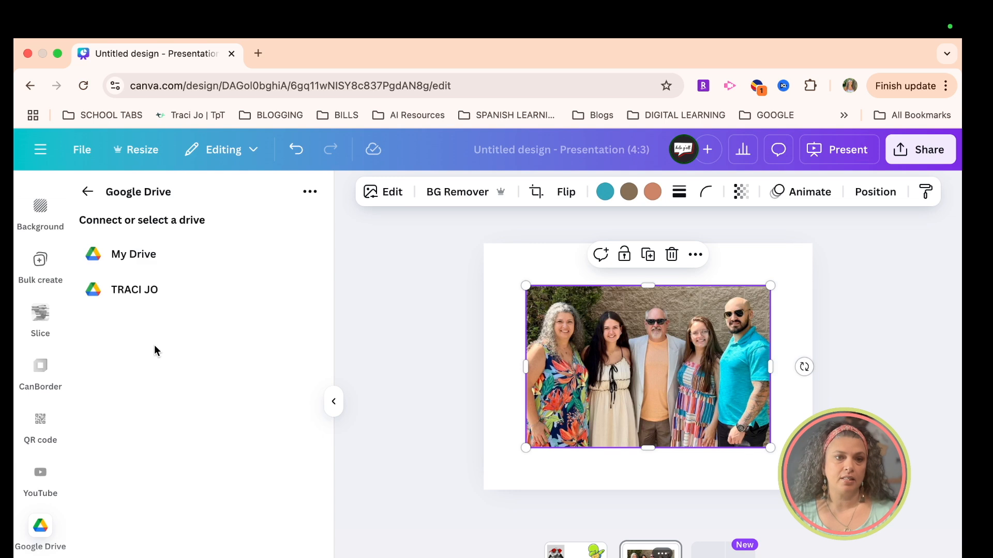
left_click(140, 291)
left_click(141, 294)
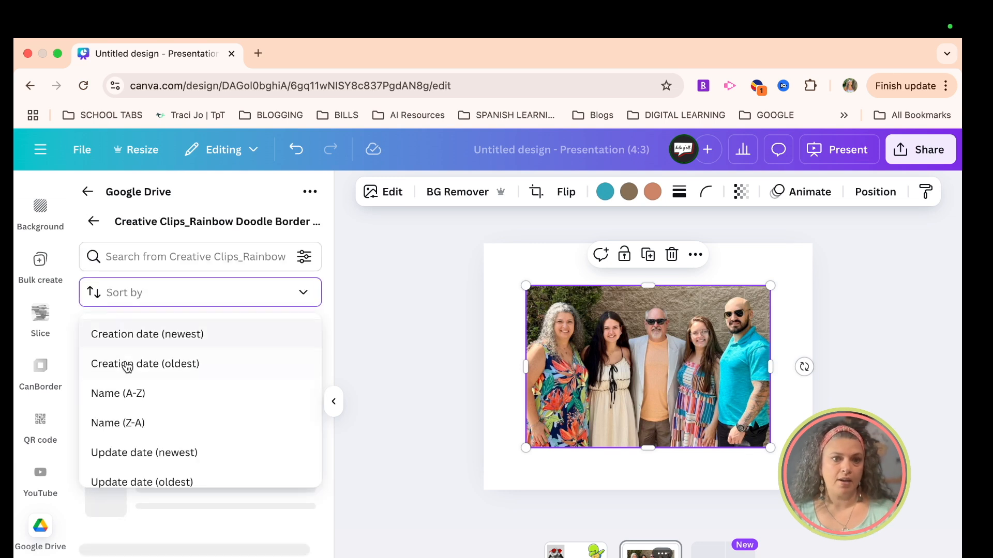
left_click(225, 520)
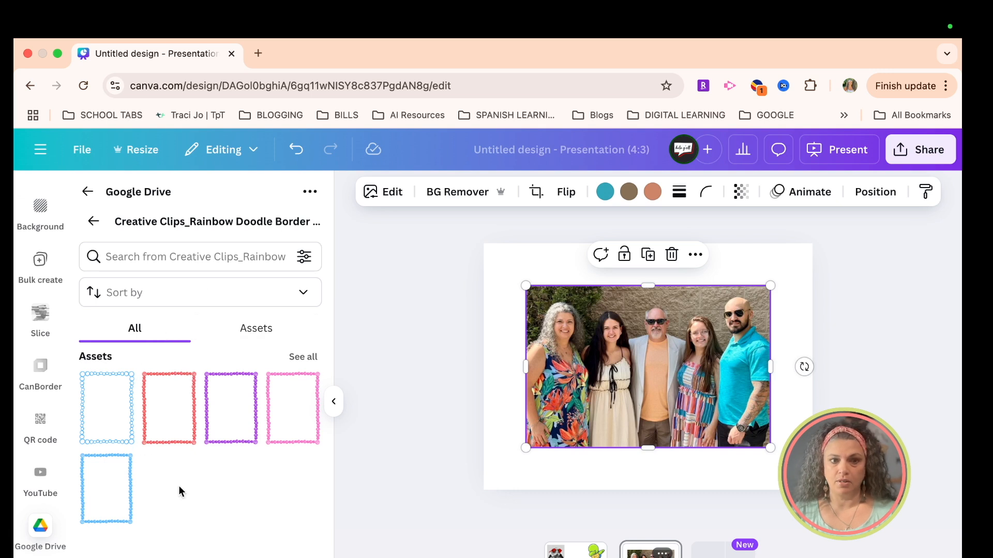
left_click(109, 495)
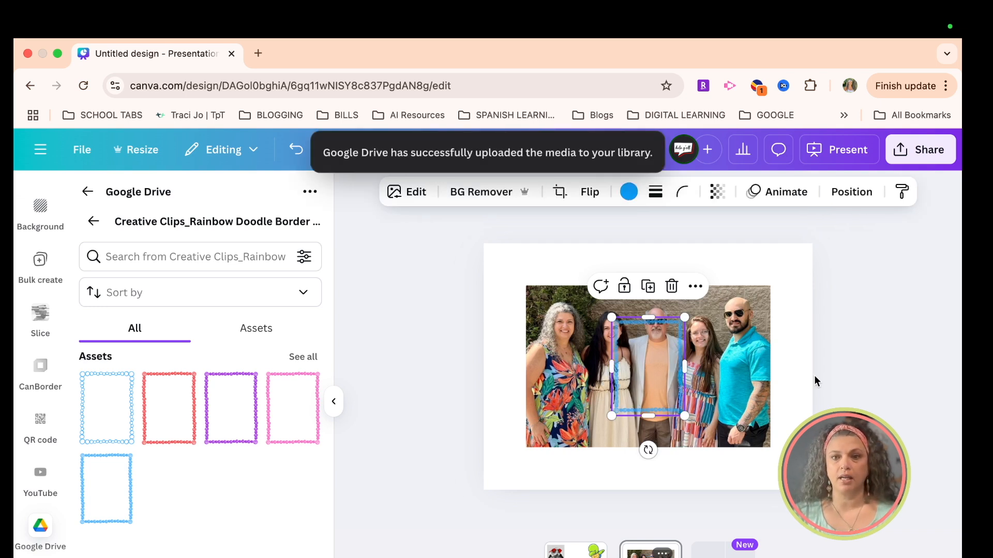
Step: Enlarge the blue doodle border over the group photo to nearly the full height of the page
left_click_drag(614, 413, 566, 476)
left_click_drag(689, 317, 758, 259)
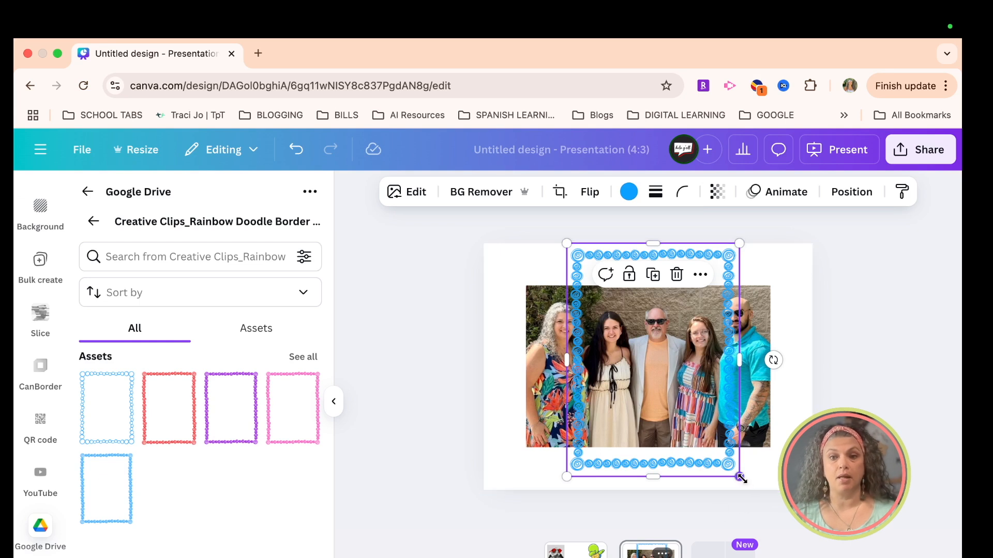
left_click_drag(740, 478, 746, 489)
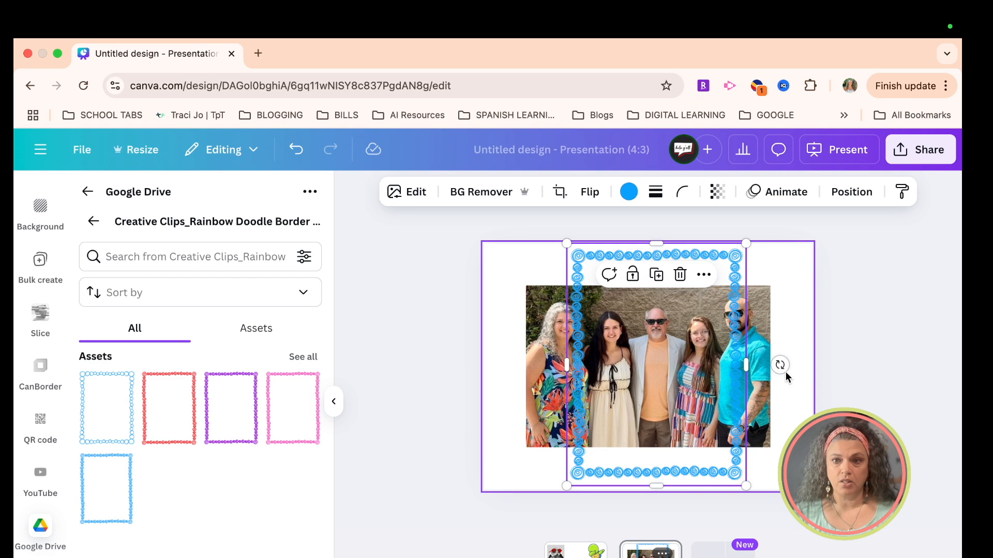
Step: Rotate the blue border to landscape orientation, then widen and position it so it frames the whole group photo
mouse_move(780, 366)
left_mouse_down()
mouse_move(786, 339)
mouse_move(742, 261)
mouse_move(690, 249)
mouse_move(651, 257)
mouse_move(662, 252)
left_mouse_up()
left_click_drag(536, 275, 497, 268)
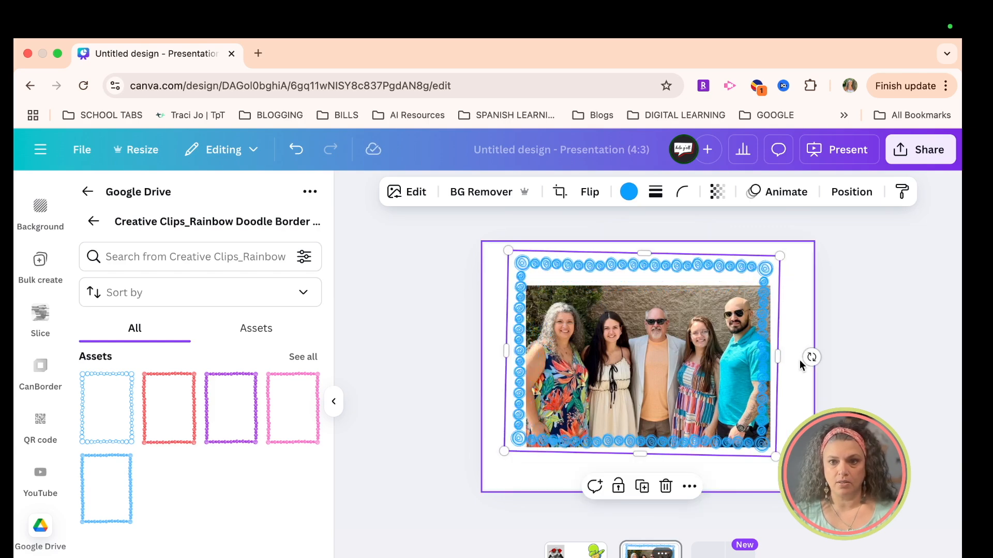
left_click_drag(811, 357, 810, 355)
left_click_drag(664, 352, 664, 362)
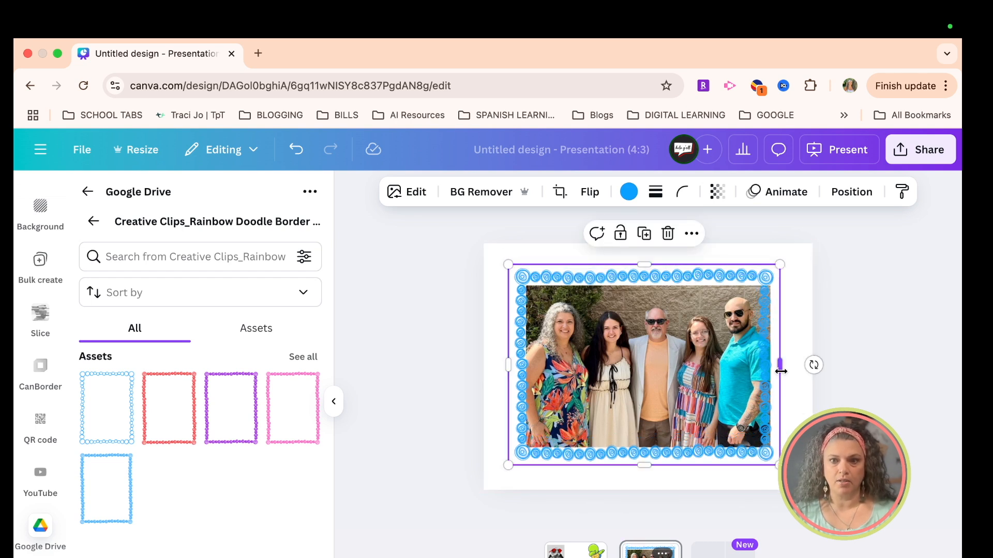
left_click_drag(785, 369, 797, 368)
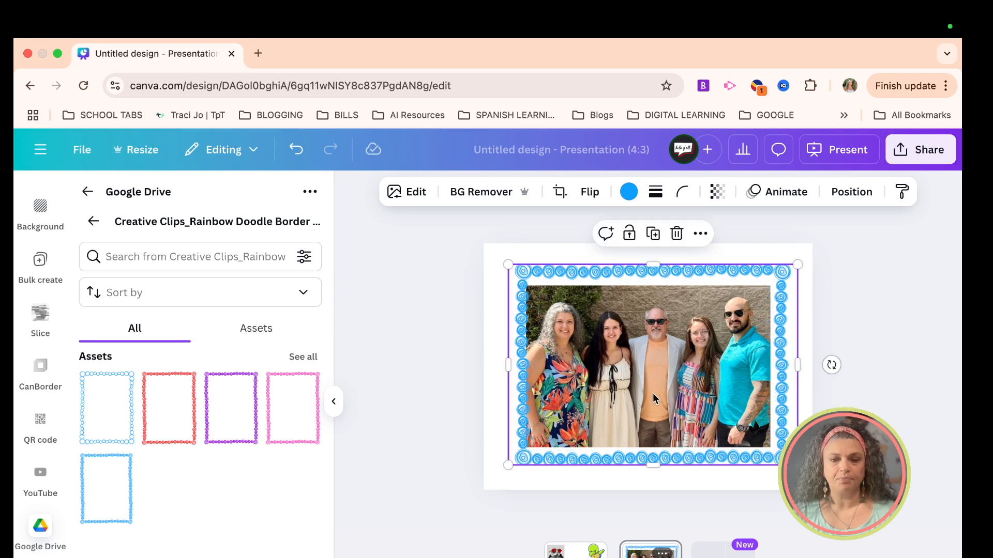
left_click_drag(706, 397, 702, 394)
Step: Select the group photo together with its blue border and group them
left_click(494, 486)
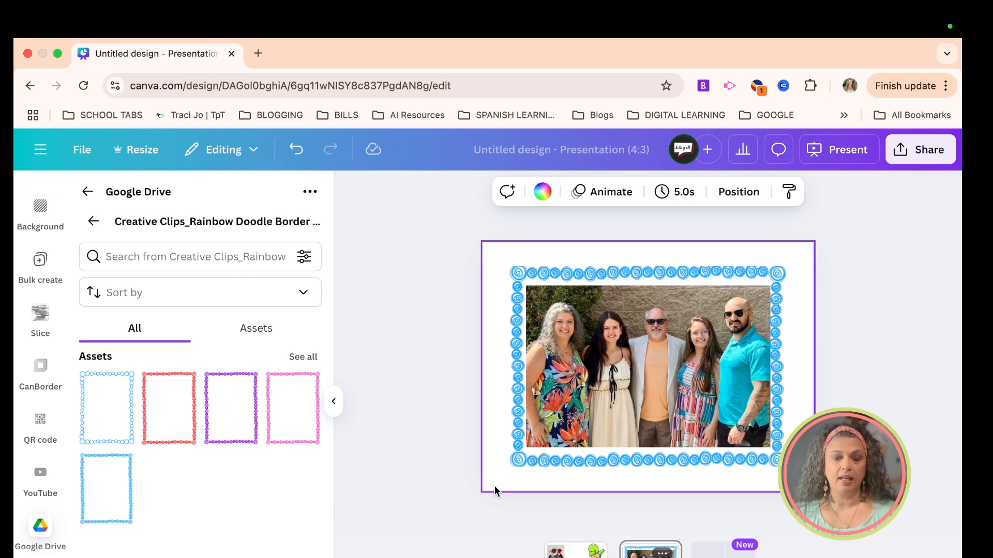
left_click_drag(494, 484, 643, 350)
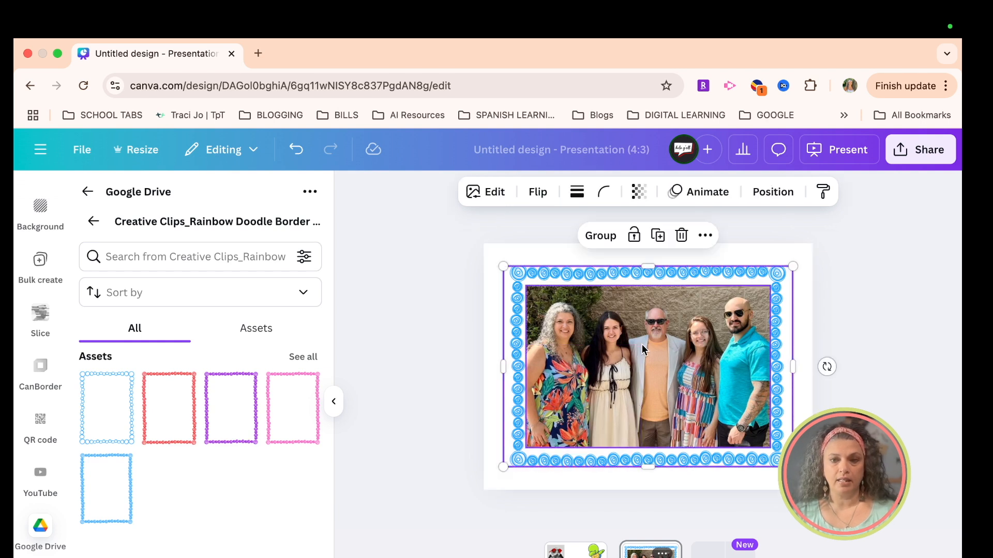
left_click(602, 237)
Step: Shrink the grouped framed photo, tilt it slightly counterclockwise, and place it near the page's centre
mouse_move(827, 362)
left_mouse_down()
mouse_move(824, 334)
mouse_move(825, 366)
left_mouse_up()
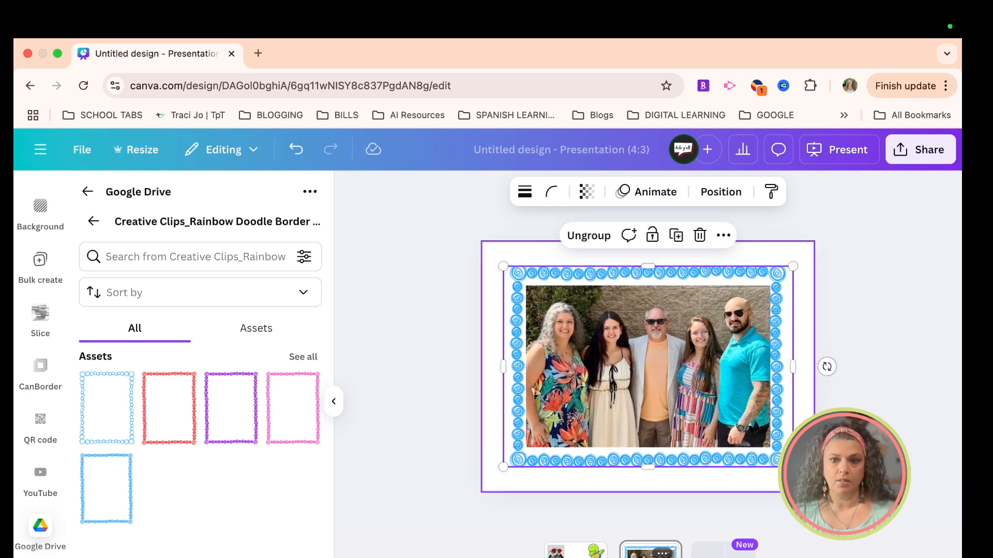
left_click_drag(792, 467, 736, 428)
left_click_drag(620, 461, 641, 460)
left_click_drag(631, 371, 653, 380)
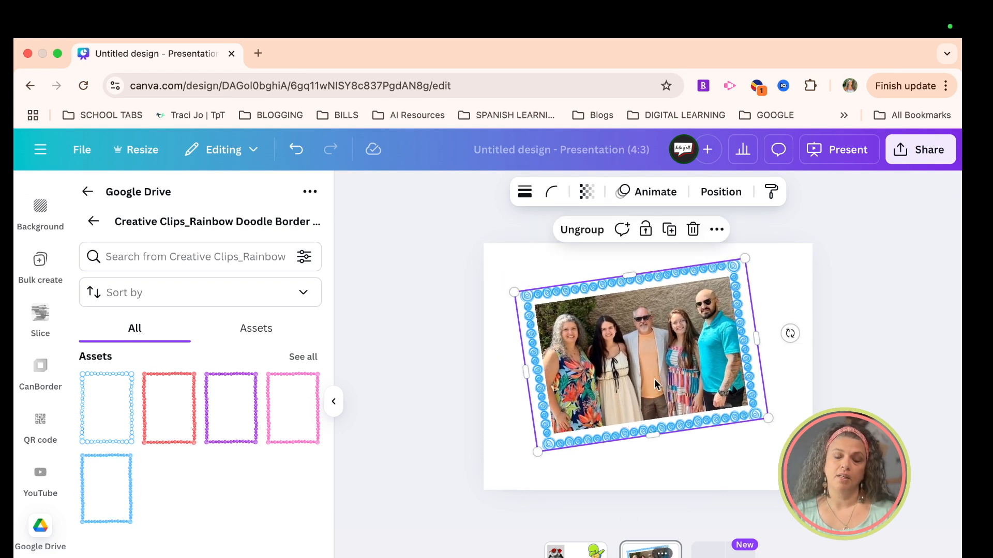
left_click(717, 463)
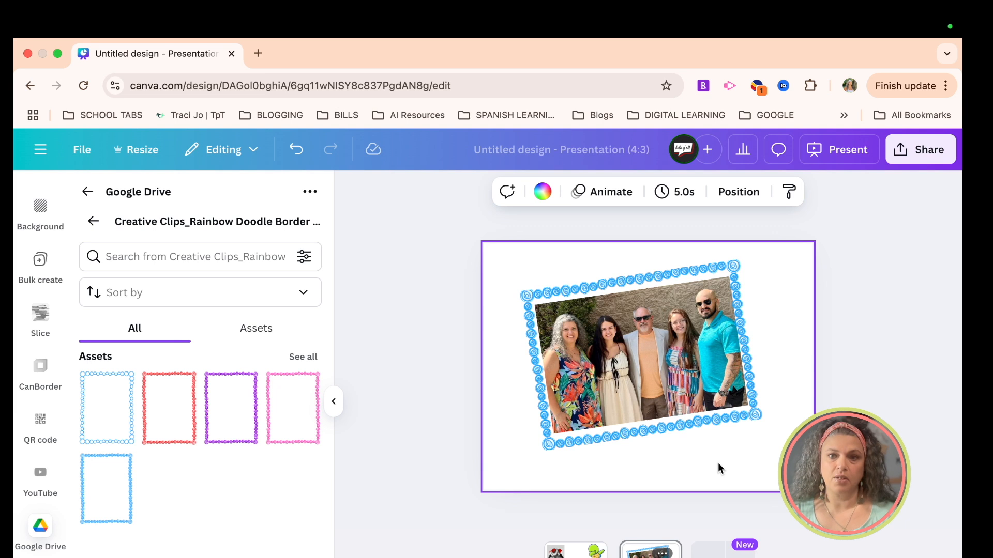
left_click(739, 440)
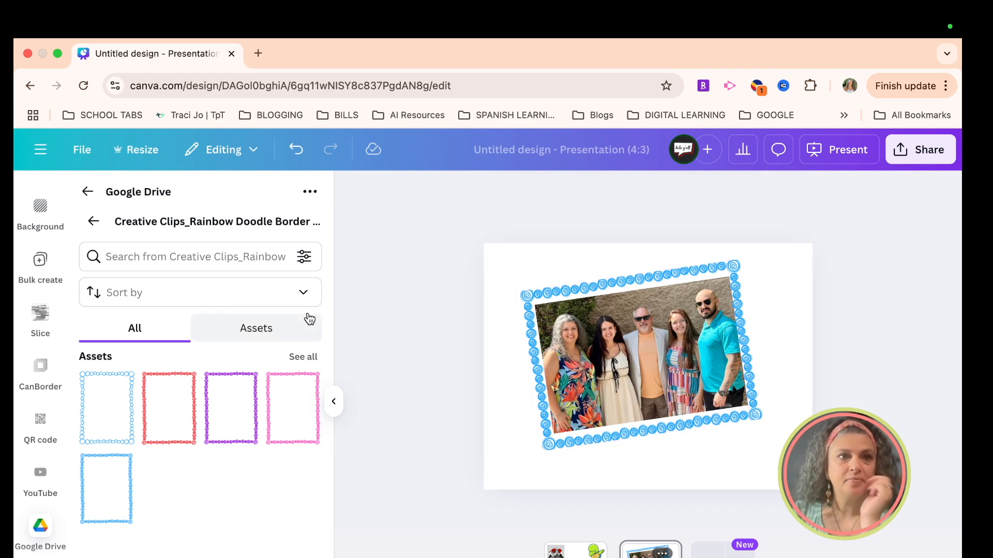
Step: Exit the browser window's full-screen mode and switch to the desktop
left_click(56, 53)
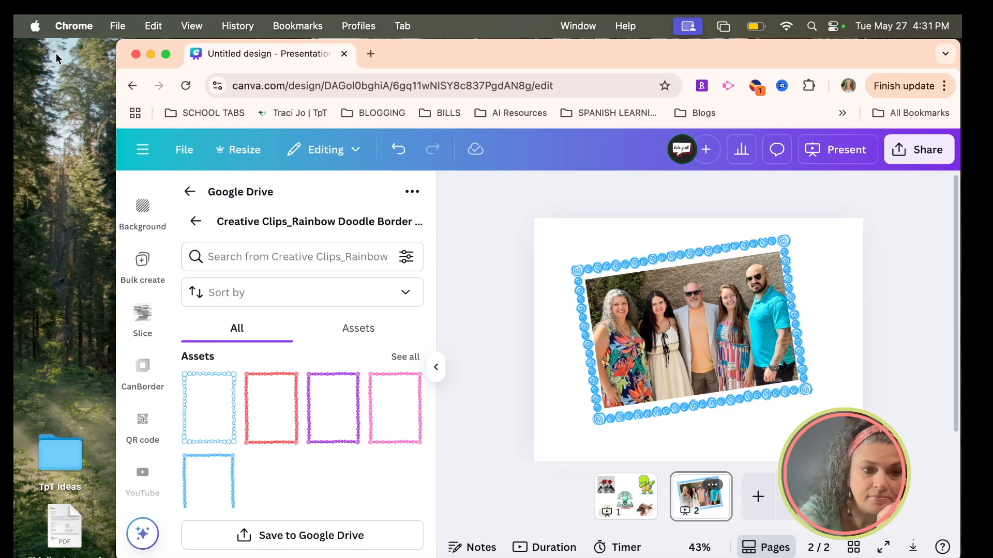
left_click(102, 195)
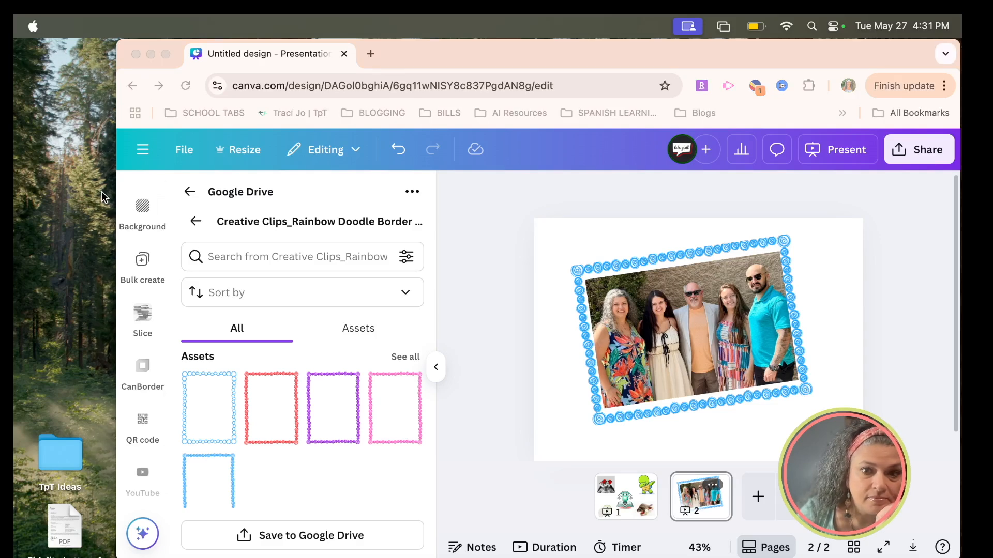